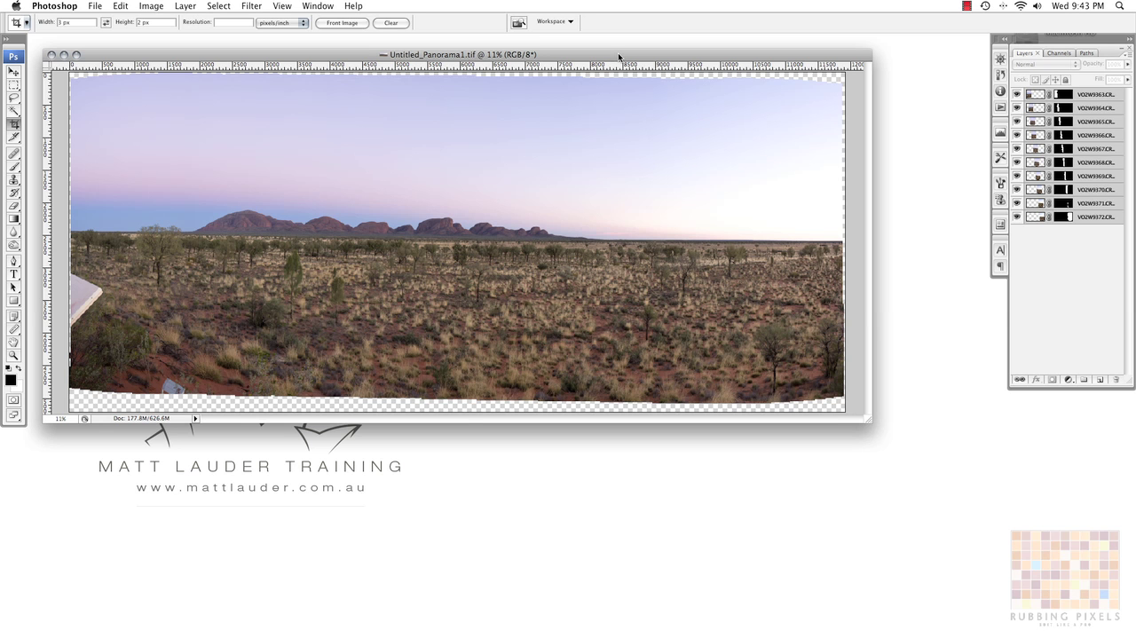
Flatten the panorama into a single layer and duplicate it as Layer 1.
left_click_drag(617, 53, 618, 39)
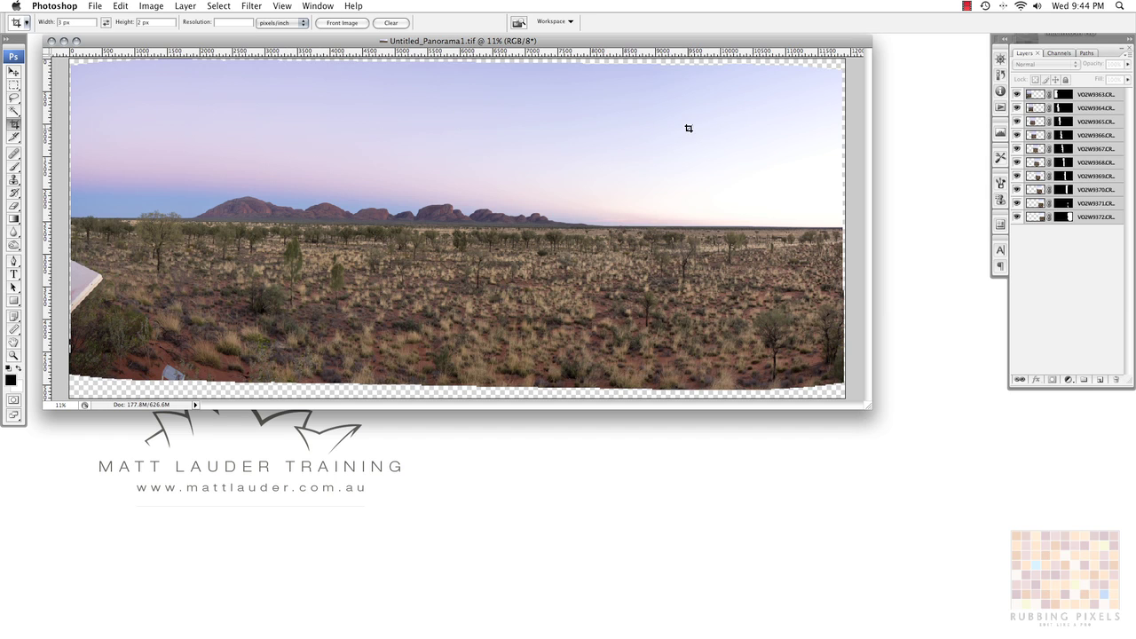
left_click(1128, 64)
left_click(994, 284)
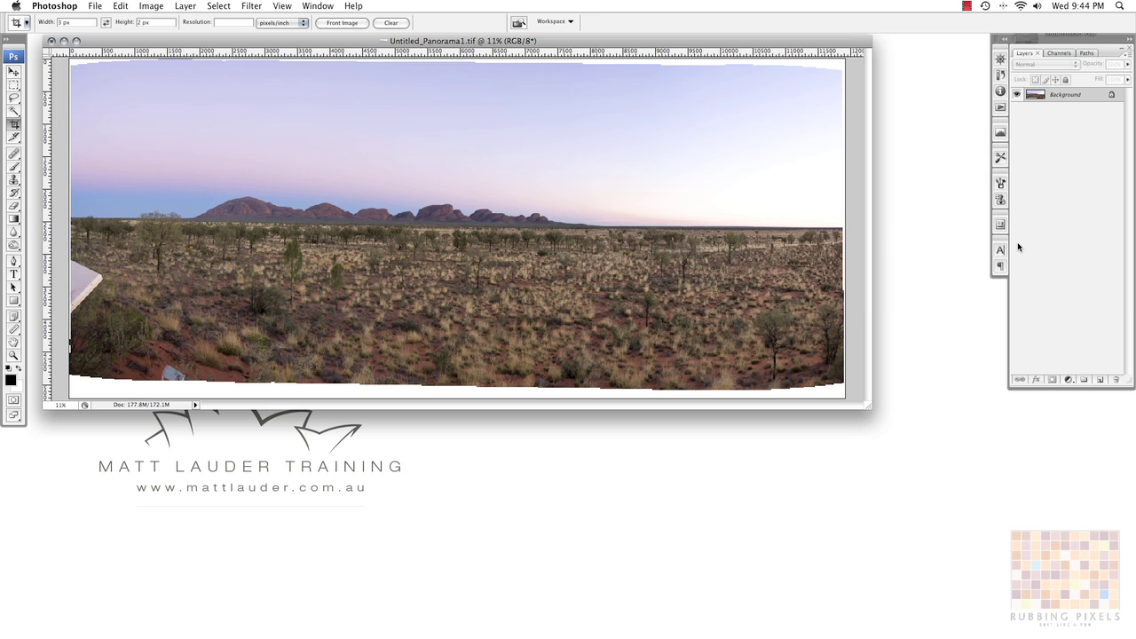
key("super+j")
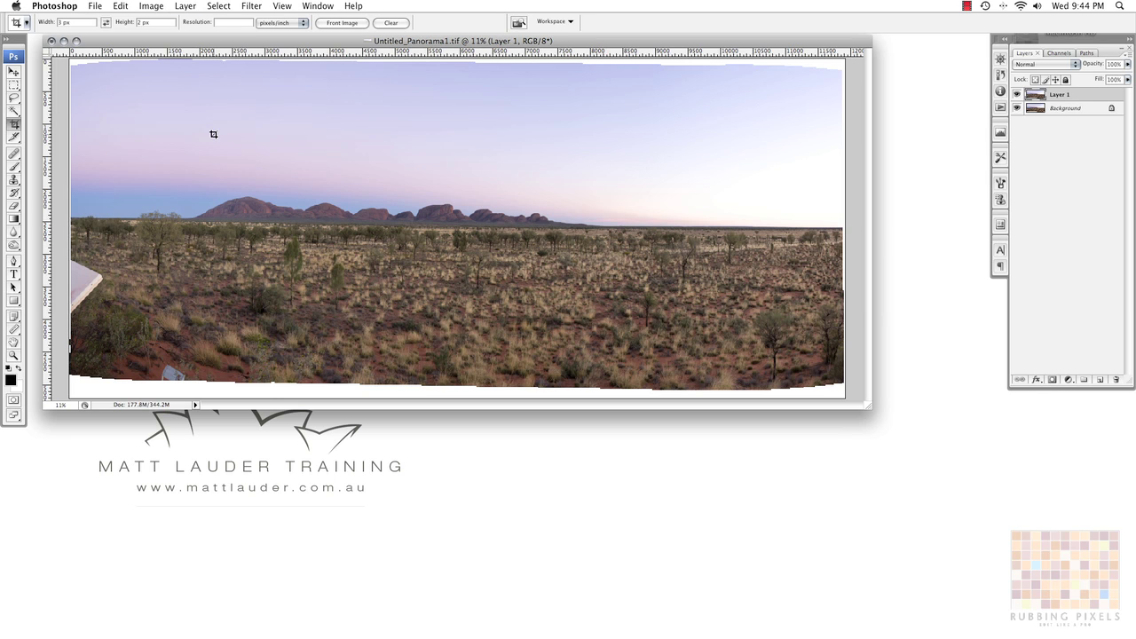
Free-transform Layer 1 with a small negative vertical skew until the horizon meets a horizontal guide.
left_click(121, 7)
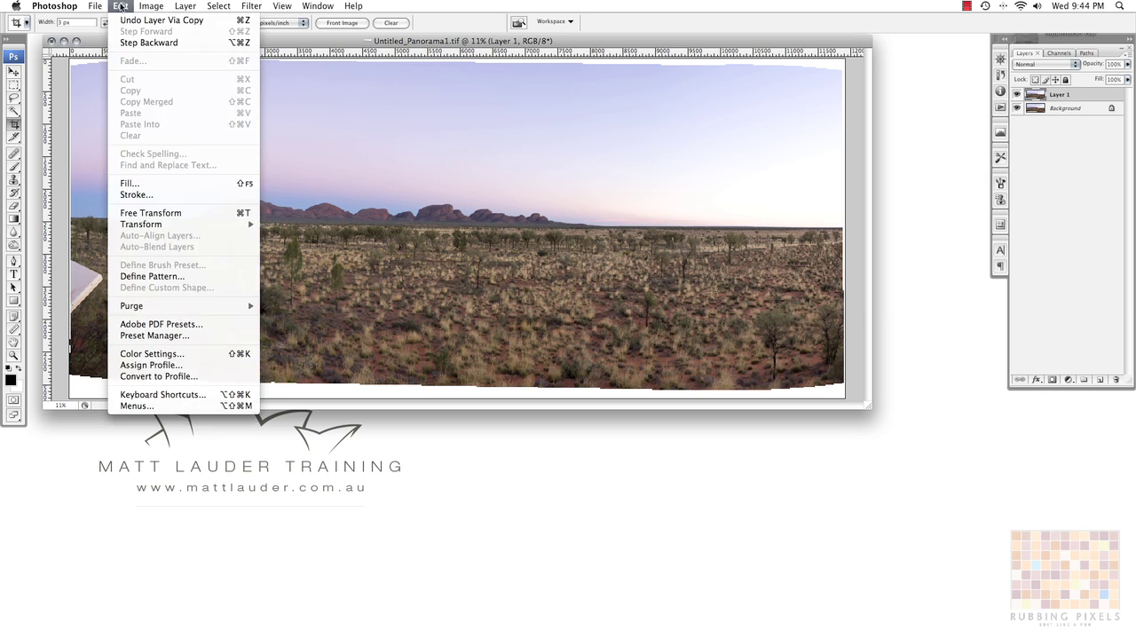
left_click(148, 214)
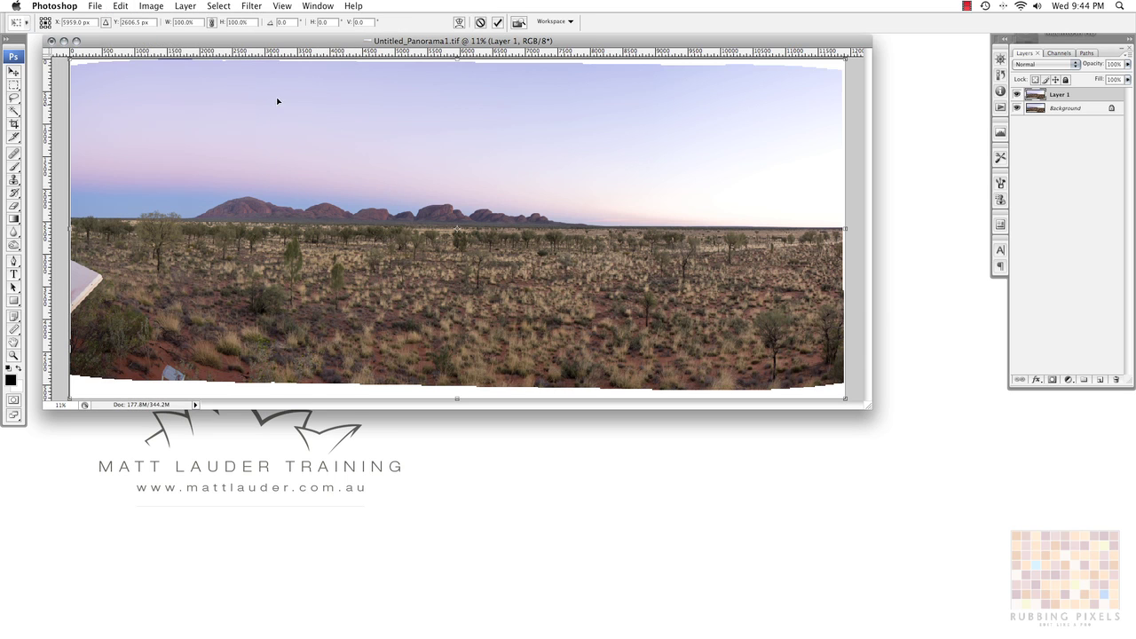
left_click(371, 24)
key("Down")
key("Down")
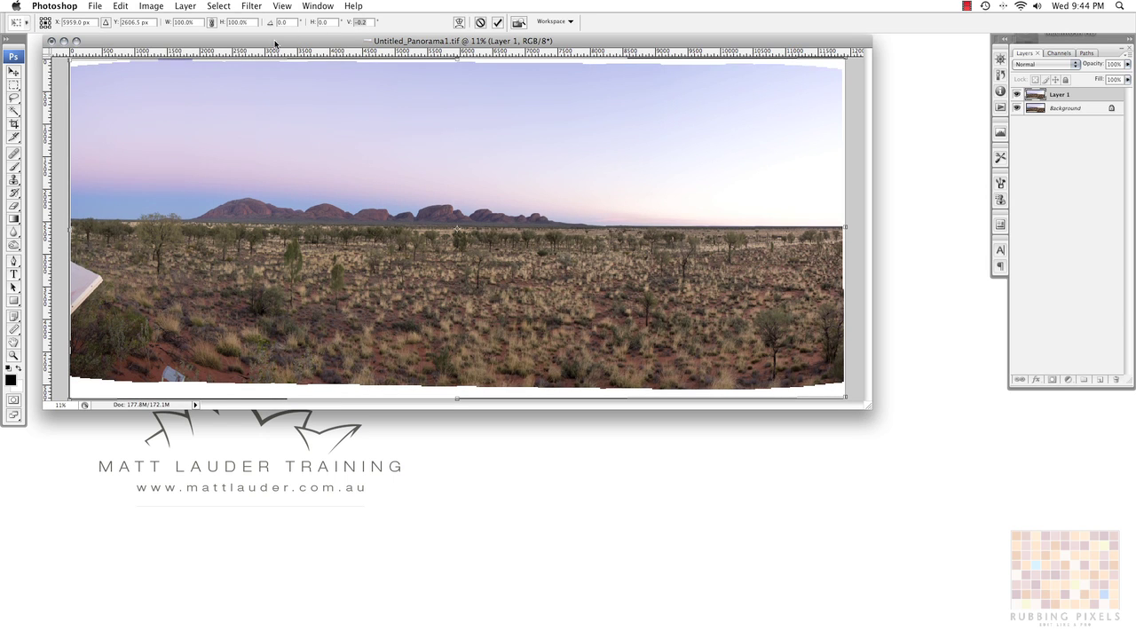
left_click_drag(271, 53, 250, 219)
key("Down")
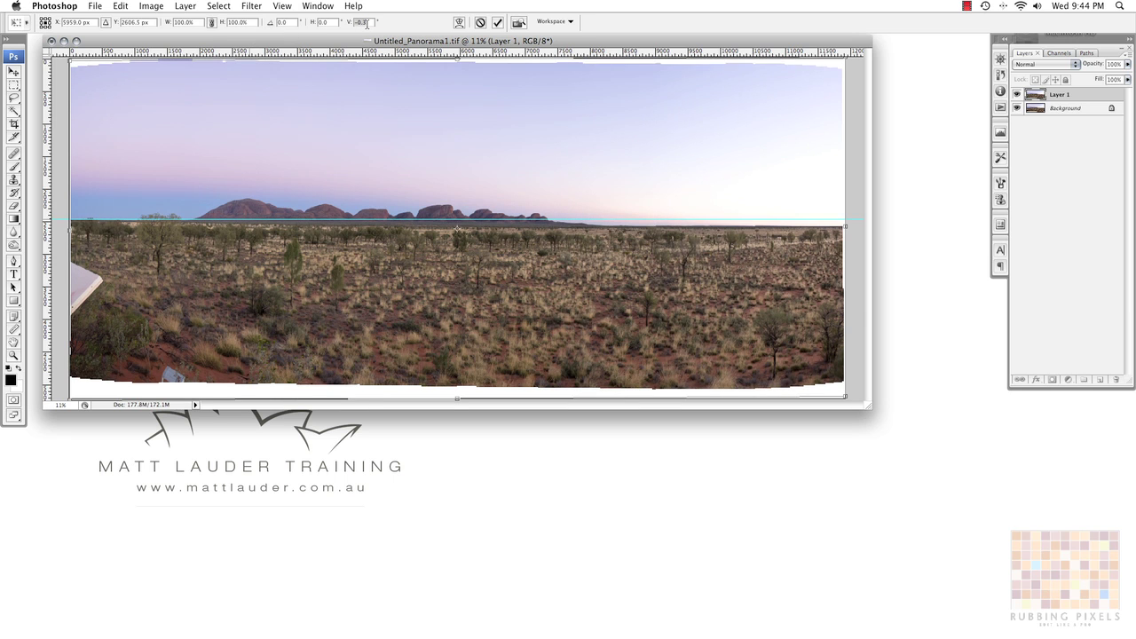
key("Down")
key("Down")
key("Down")
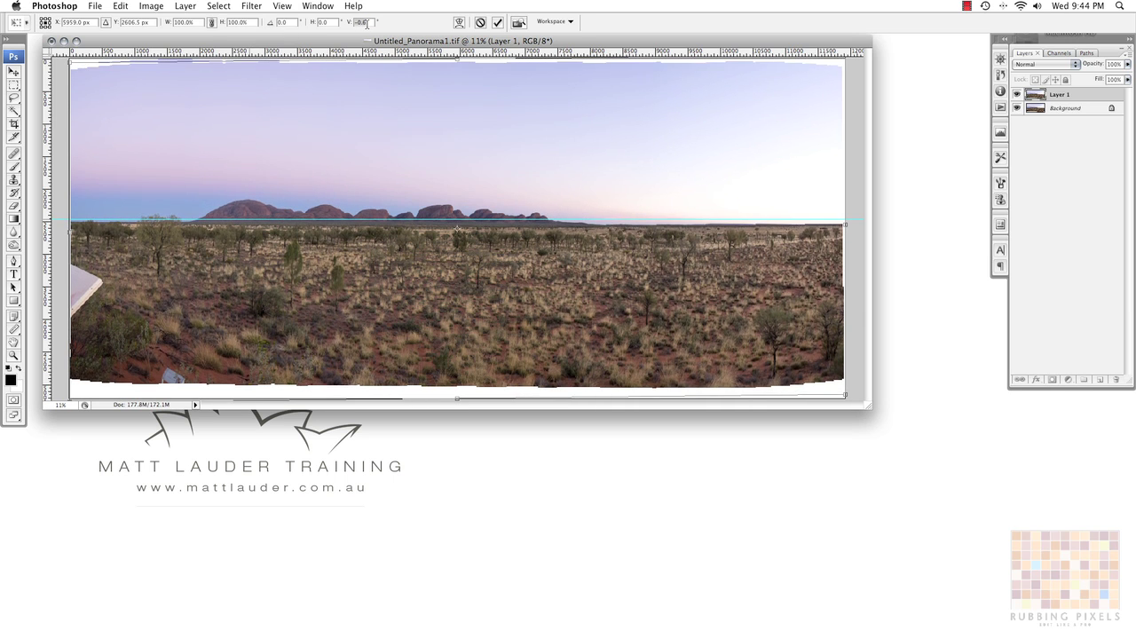
key("Down")
key("Down")
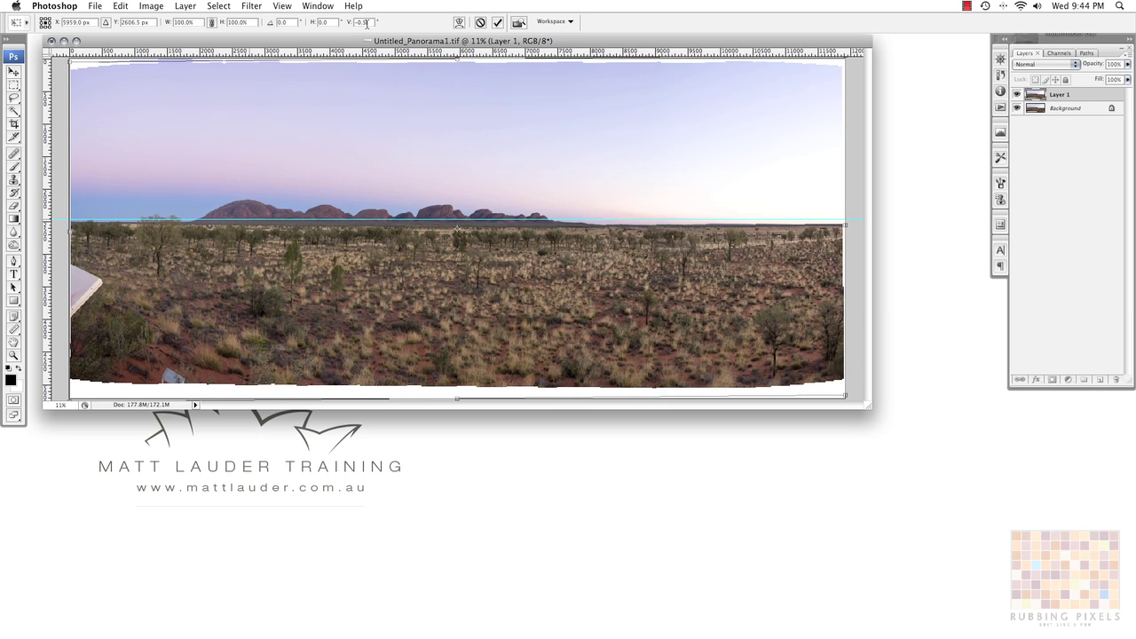
key("Down")
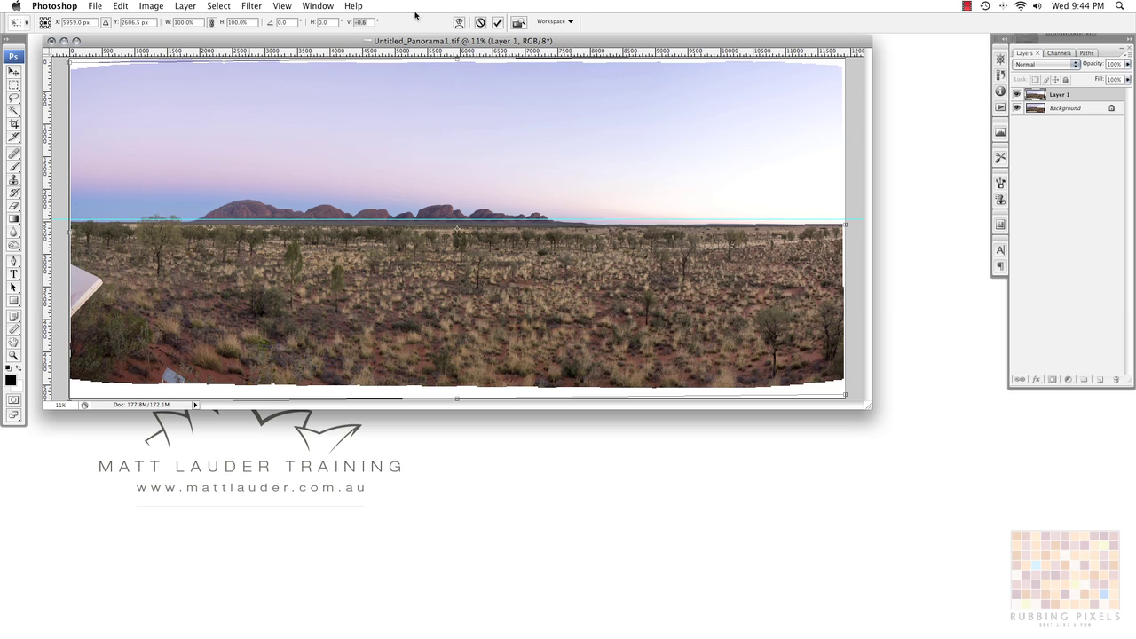
key("c")
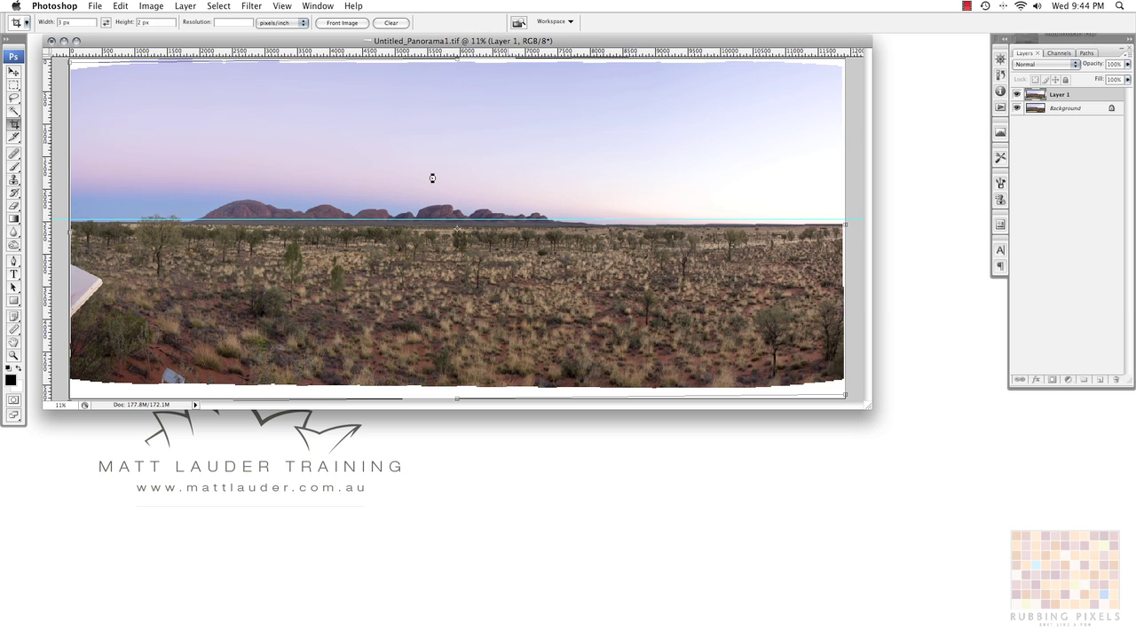
Apply the skew, clear the horizon guide, and flatten the image into the Background.
left_click(281, 6)
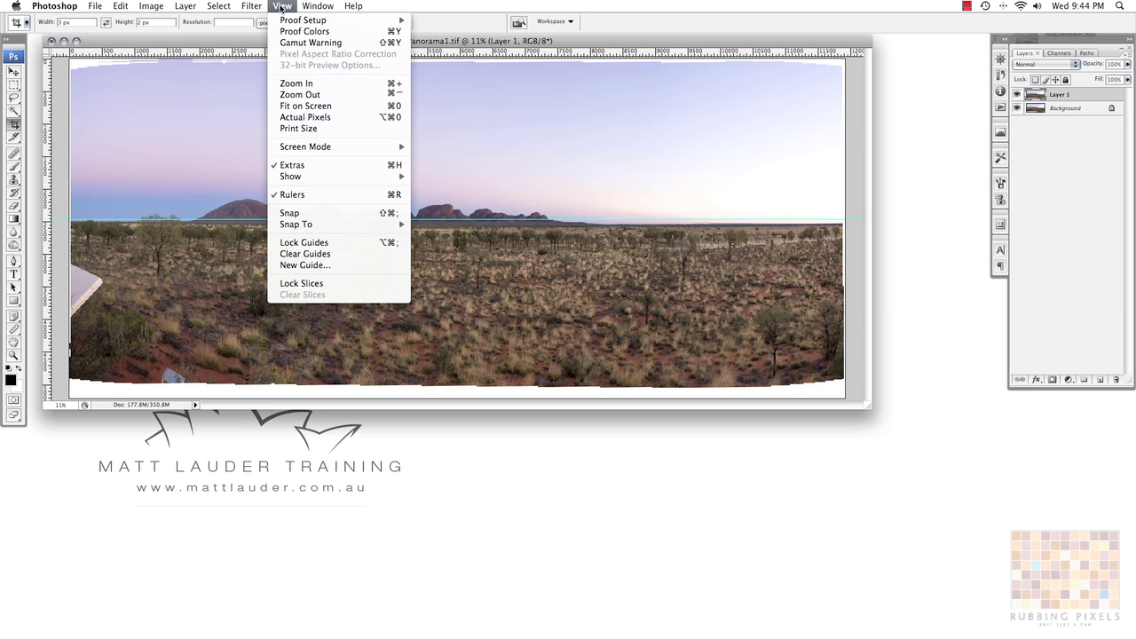
left_click(306, 255)
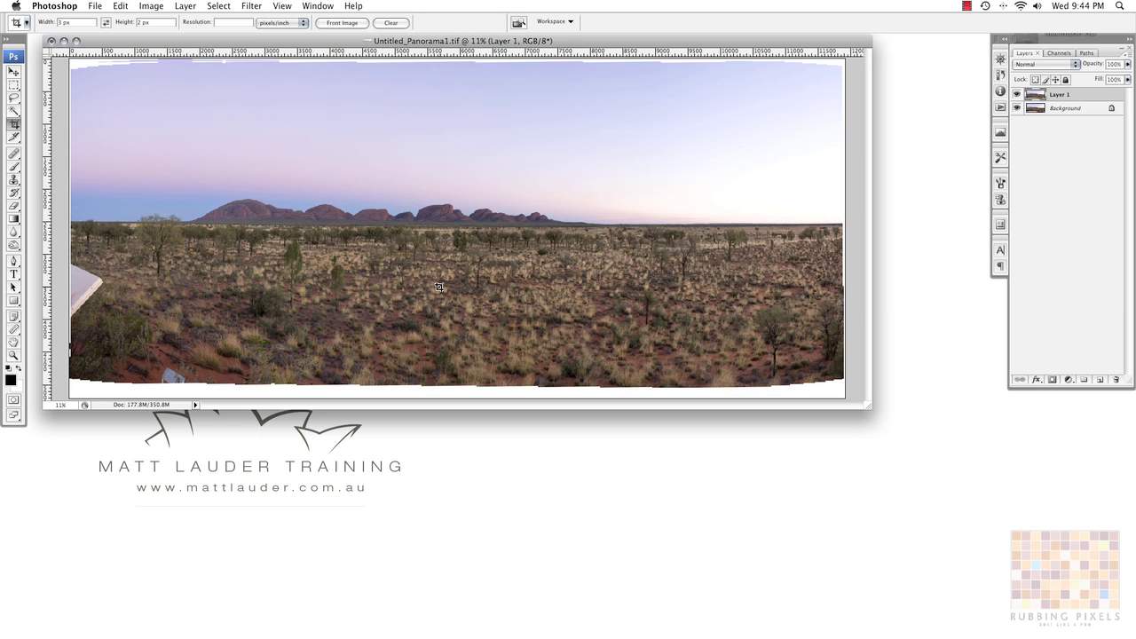
left_click(1128, 53)
left_click(1021, 286)
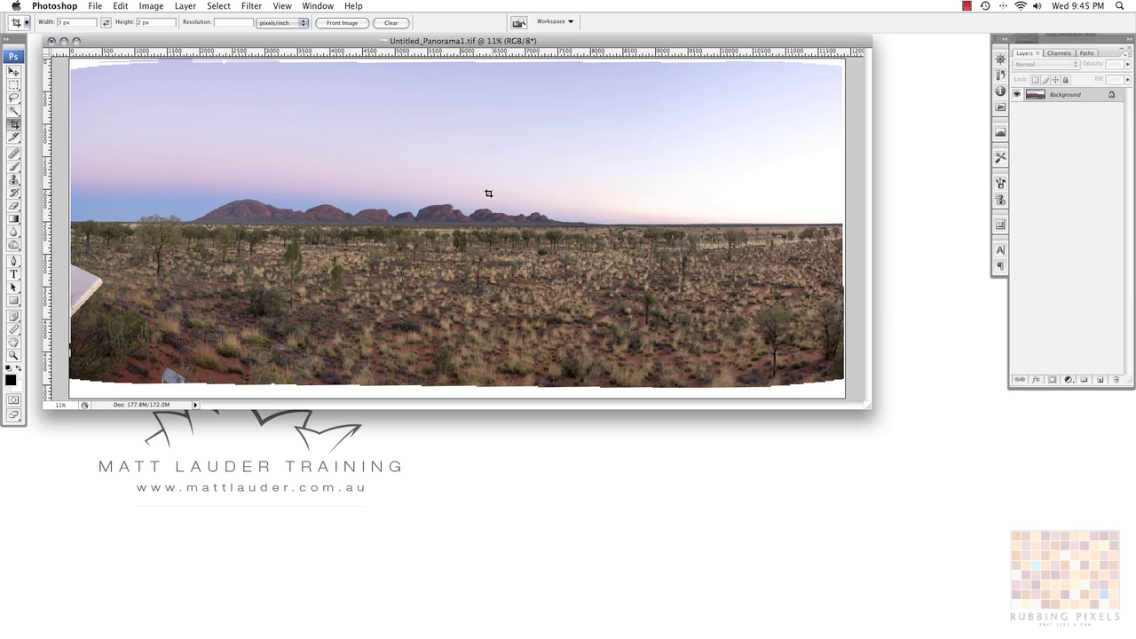
Clear the crop tool's fixed width and height, then crop inside the ragged white edges.
left_click(64, 22)
key("BackSpace")
key("Tab")
key("BackSpace")
left_click_drag(83, 75, 836, 368)
left_click_drag(84, 367, 106, 366)
key("Return")
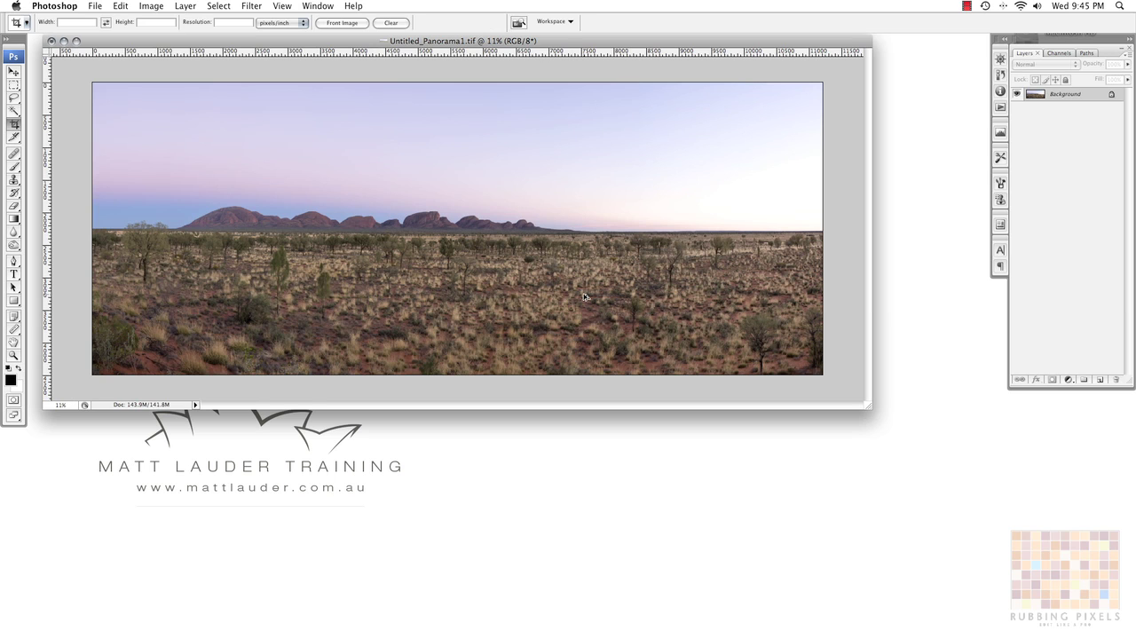
key("super+alt+i")
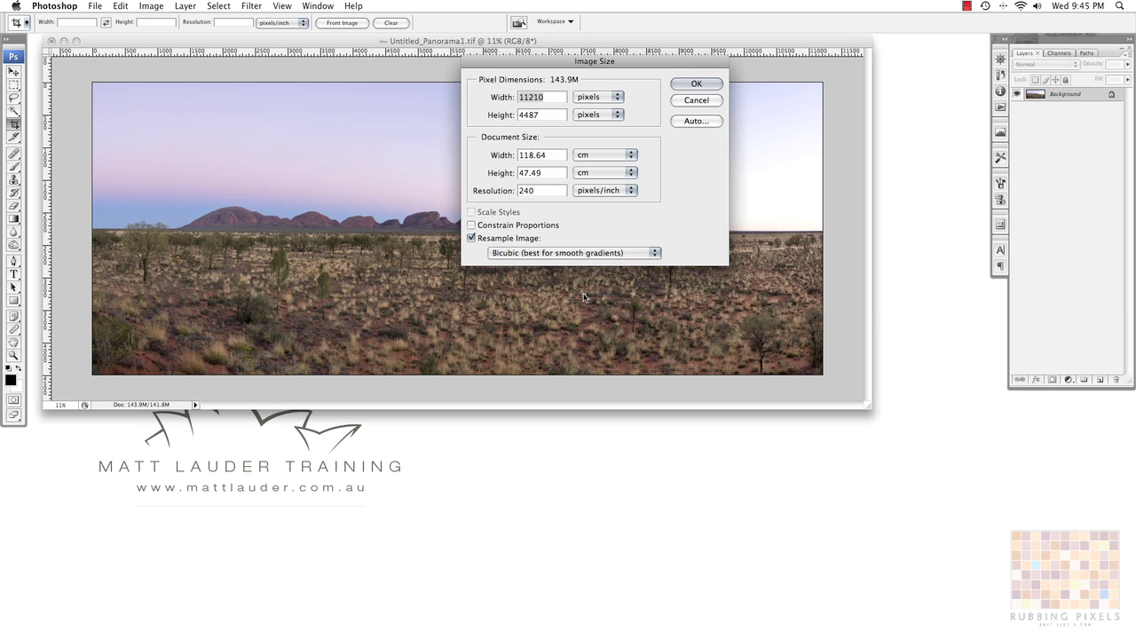
left_click(471, 226)
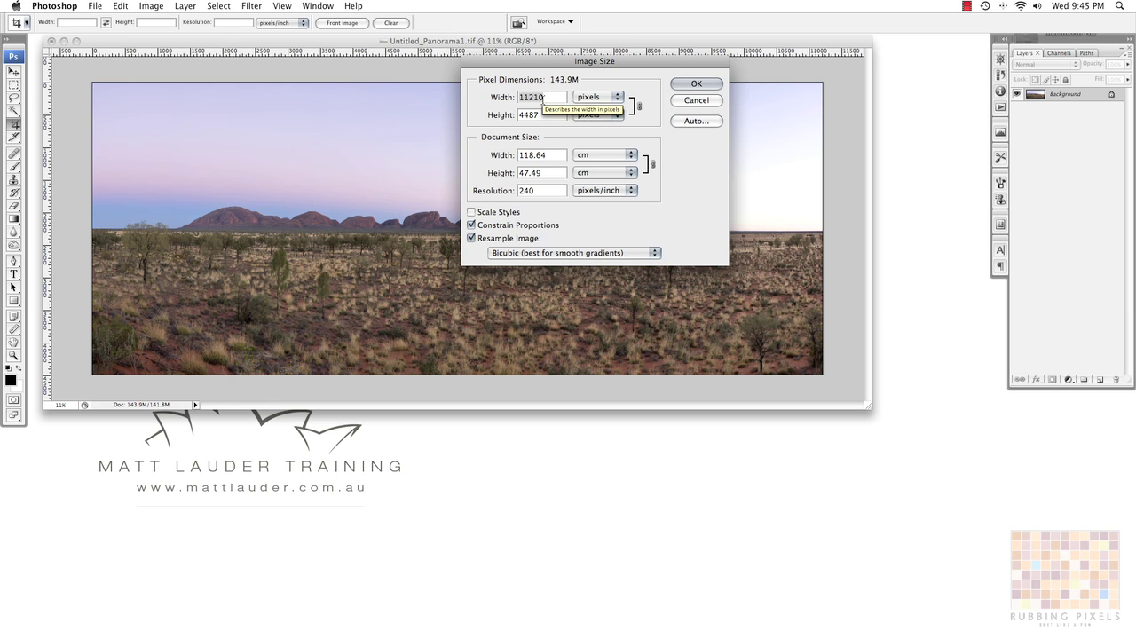
type("900")
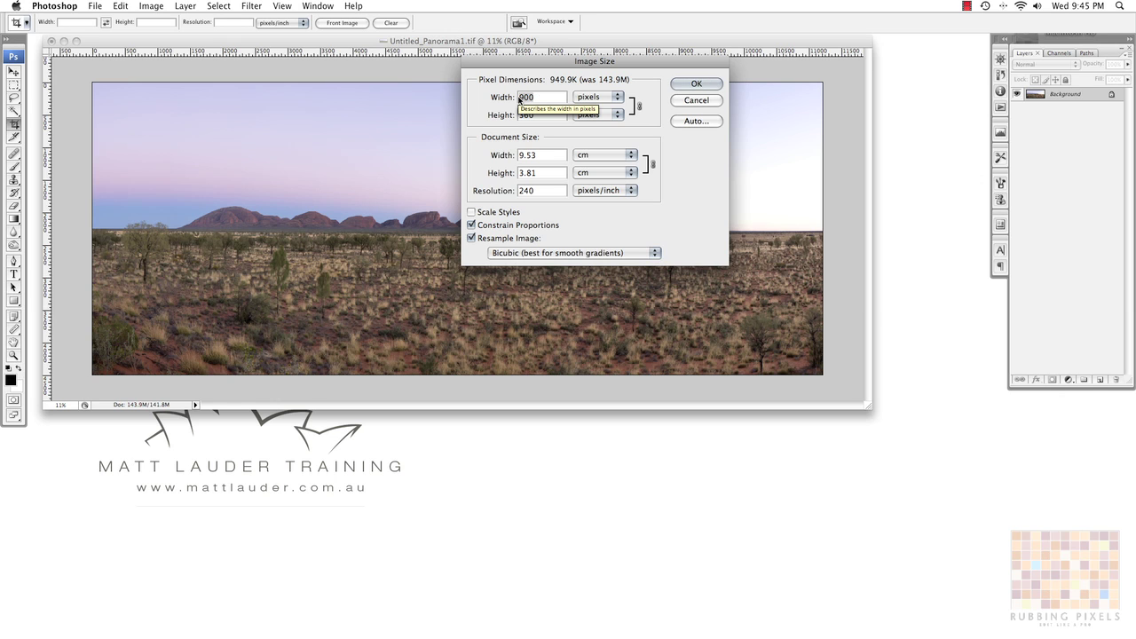
type("1200")
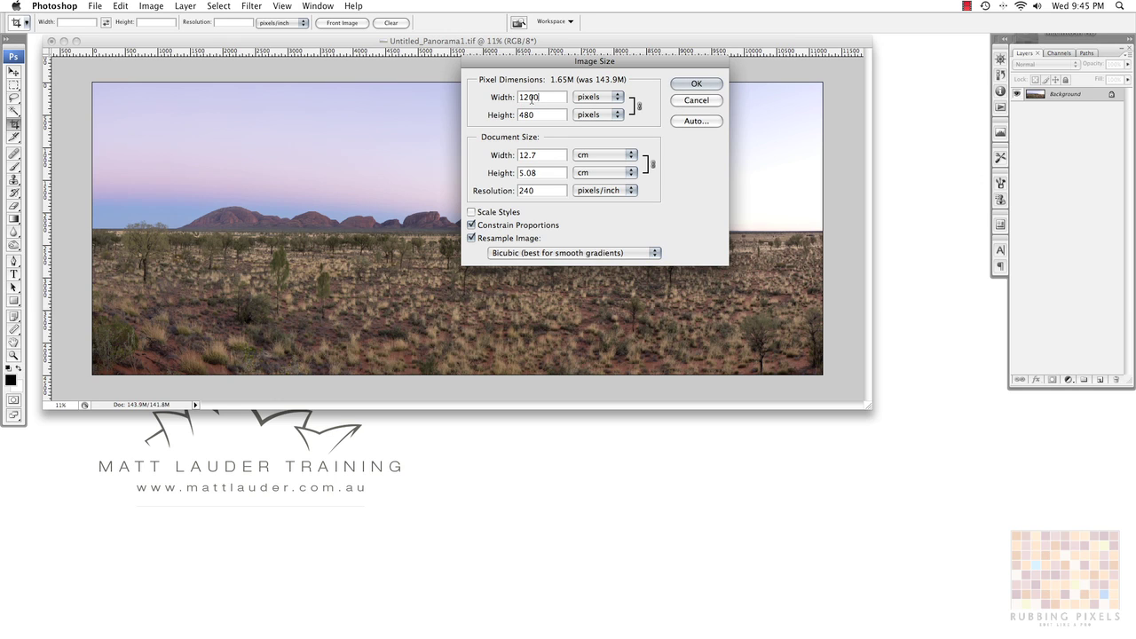
left_click_drag(537, 98, 499, 97)
type("600")
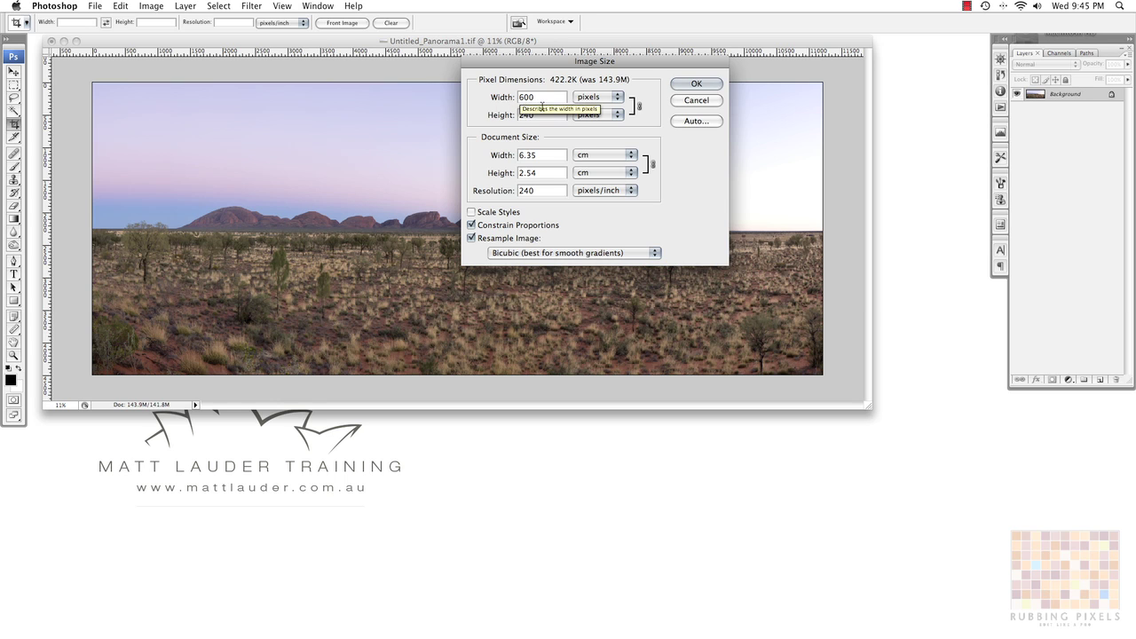
left_click(696, 100)
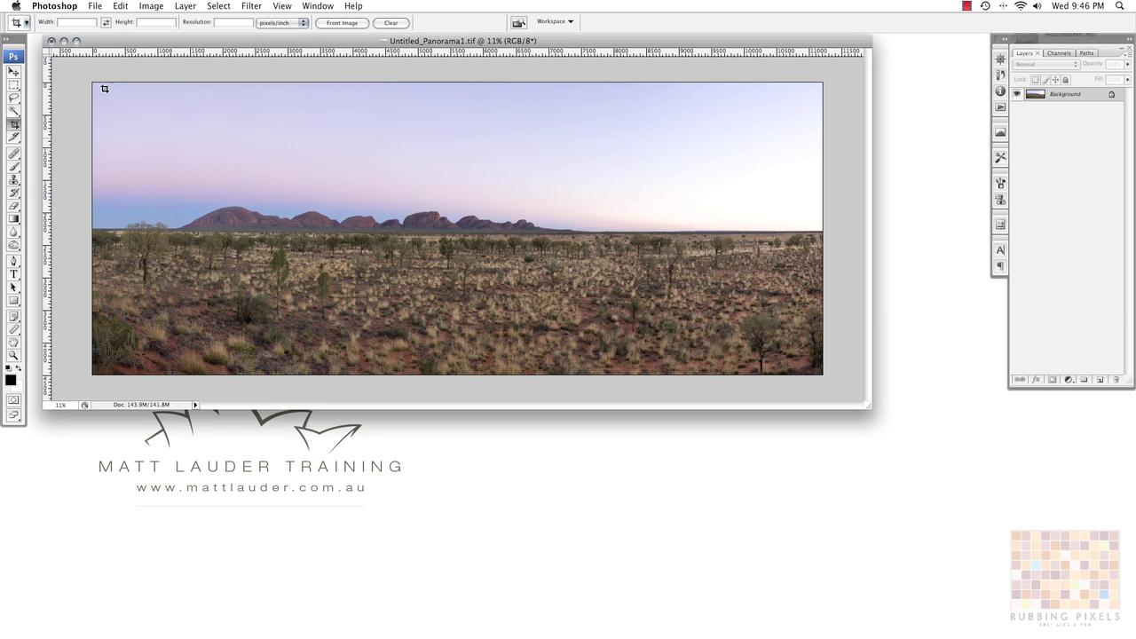
Crop the panorama from its top-left corner, then undo the crop to restore the uncropped image.
left_click_drag(83, 72, 904, 359)
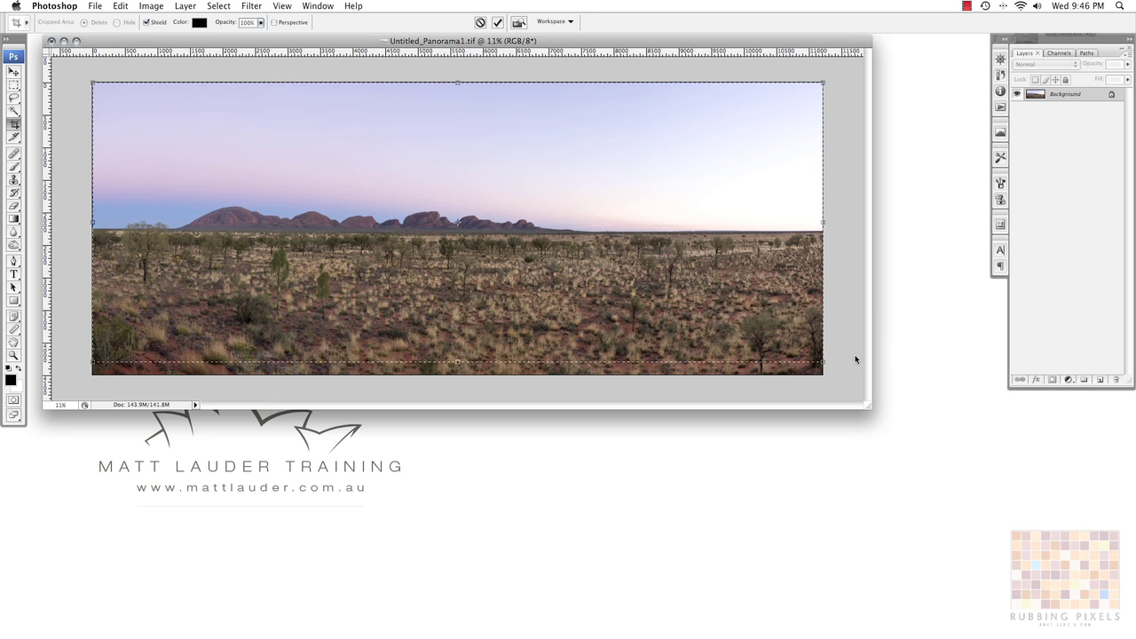
key("Return")
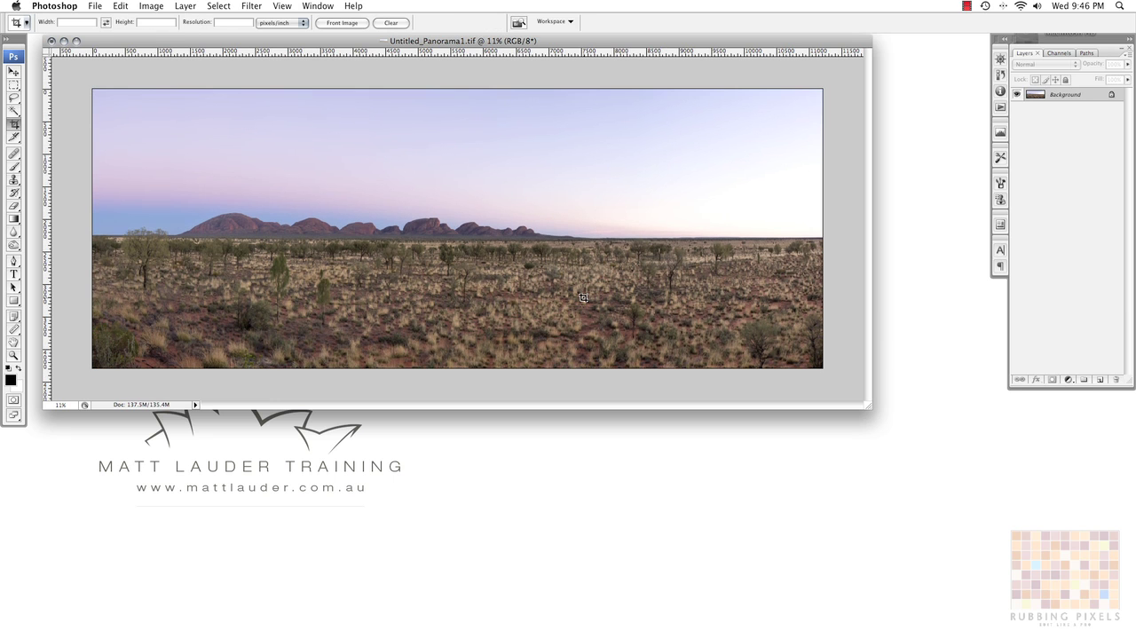
key("super+z")
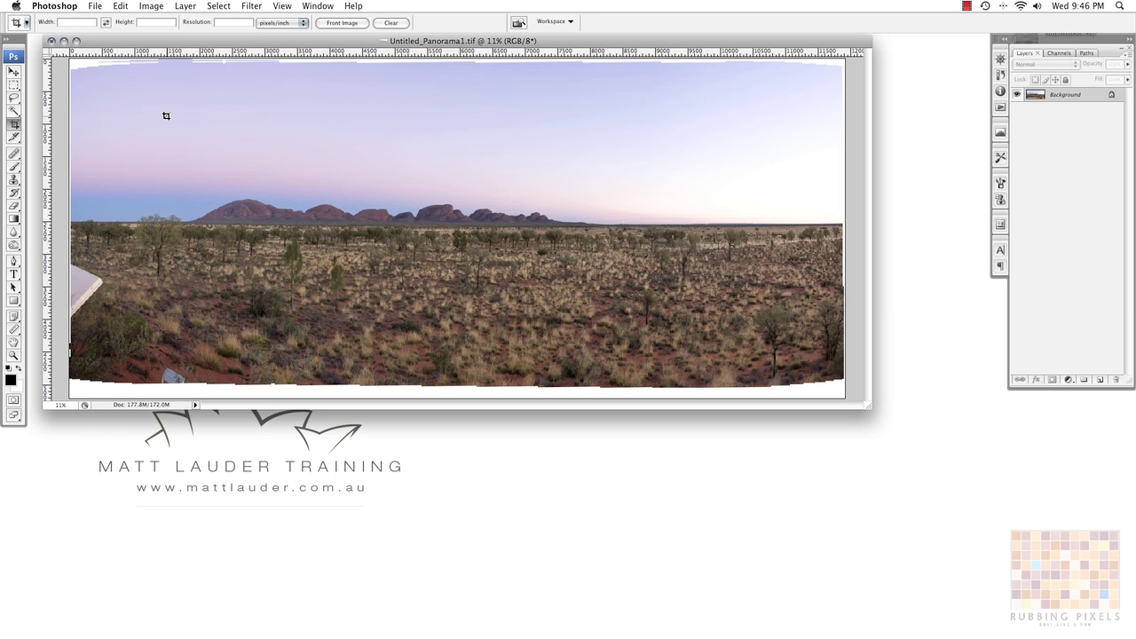
Set a 3:1 crop ratio and draw a trial crop box with a translucent shield.
left_click(89, 24)
key("Return")
left_click_drag(291, 178, 838, 329)
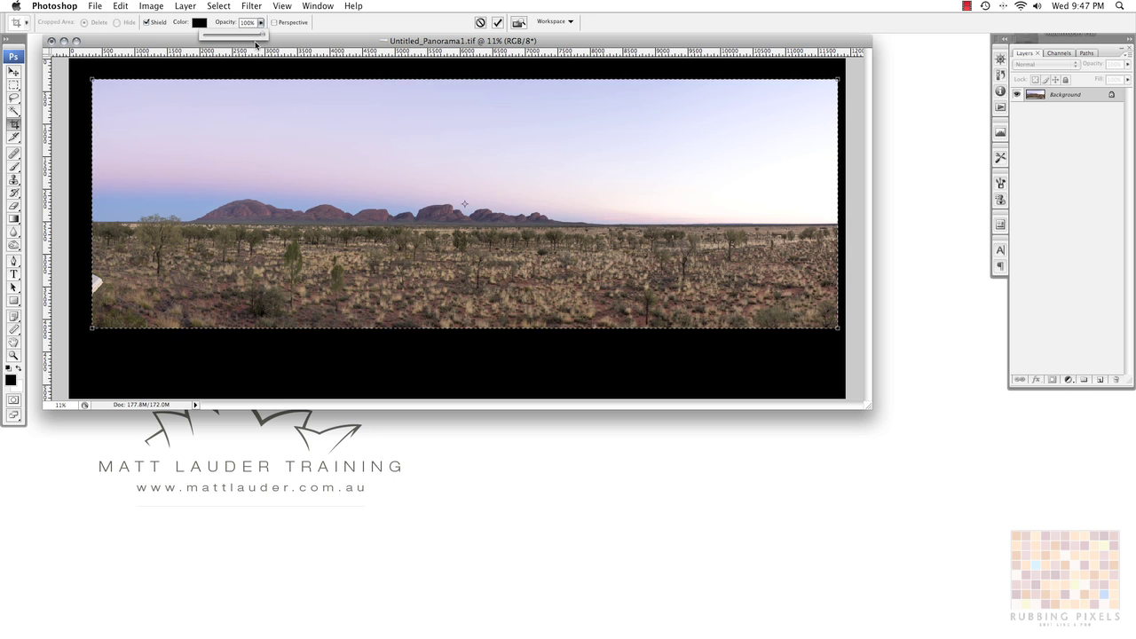
left_click_drag(248, 37, 249, 38)
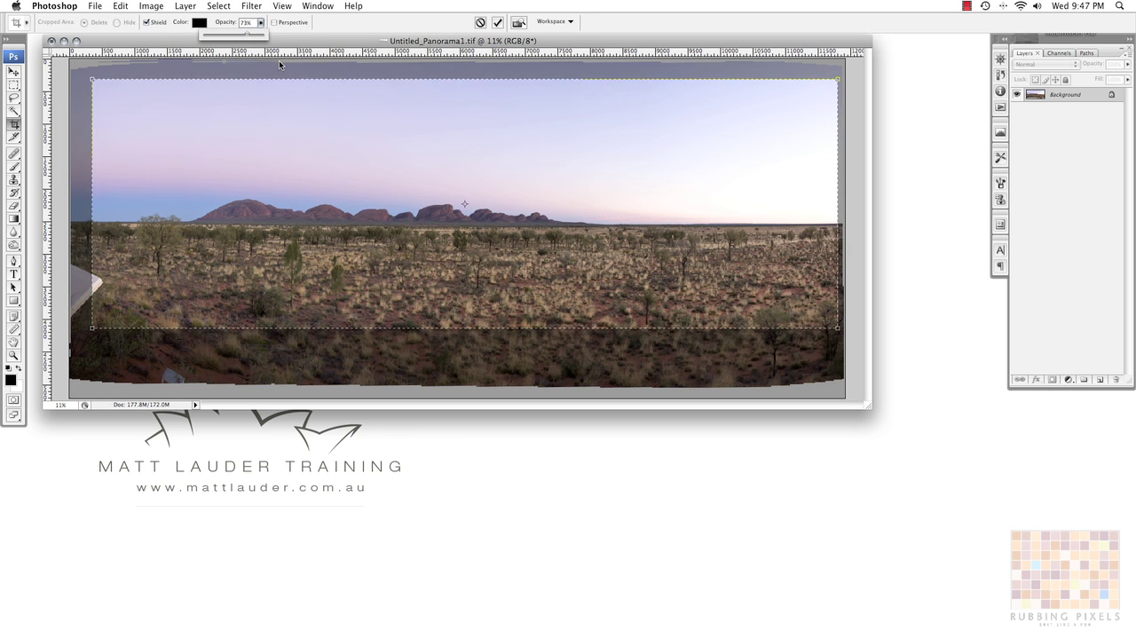
Adjust the trial crop box's corner, right edge and position, then bring up its cancel options.
left_click_drag(94, 327, 104, 323)
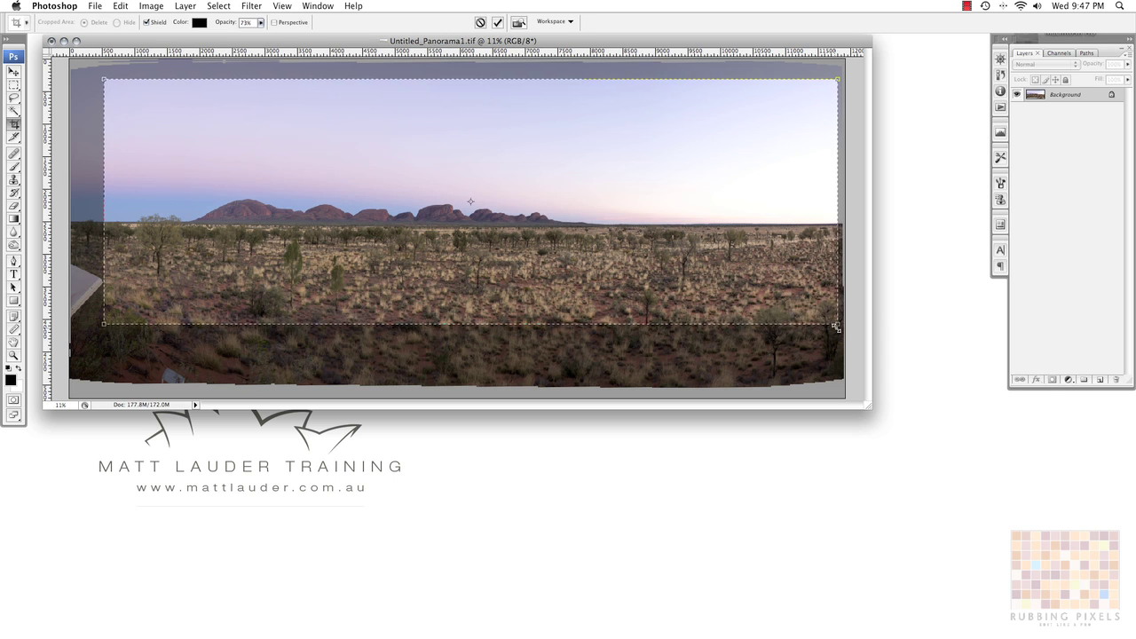
left_click_drag(839, 324, 840, 326)
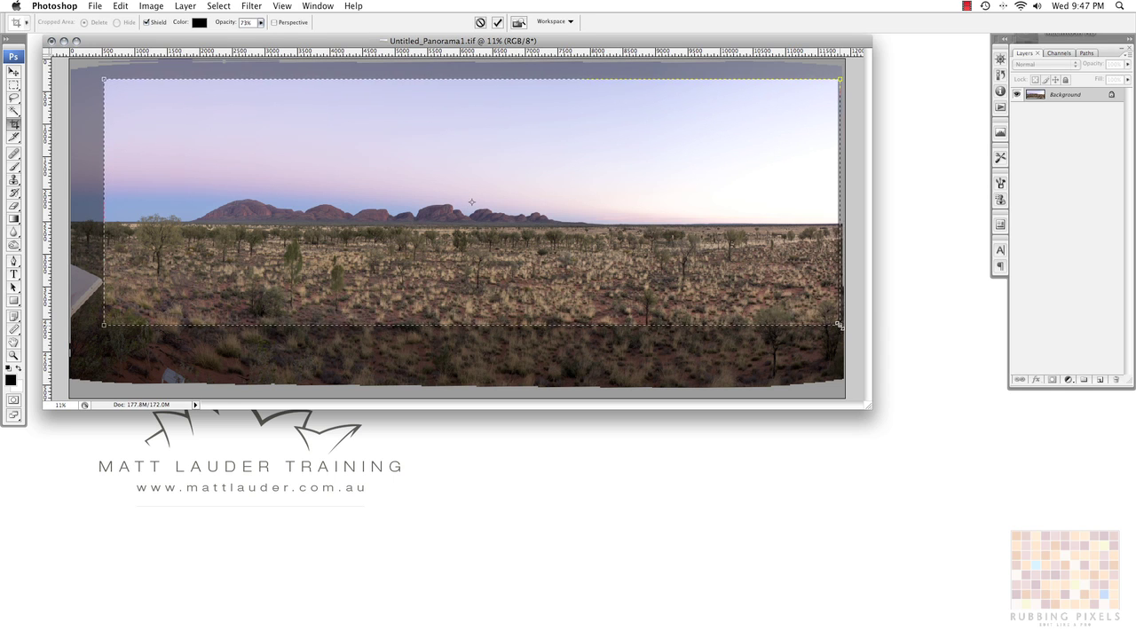
left_click_drag(425, 266, 426, 281)
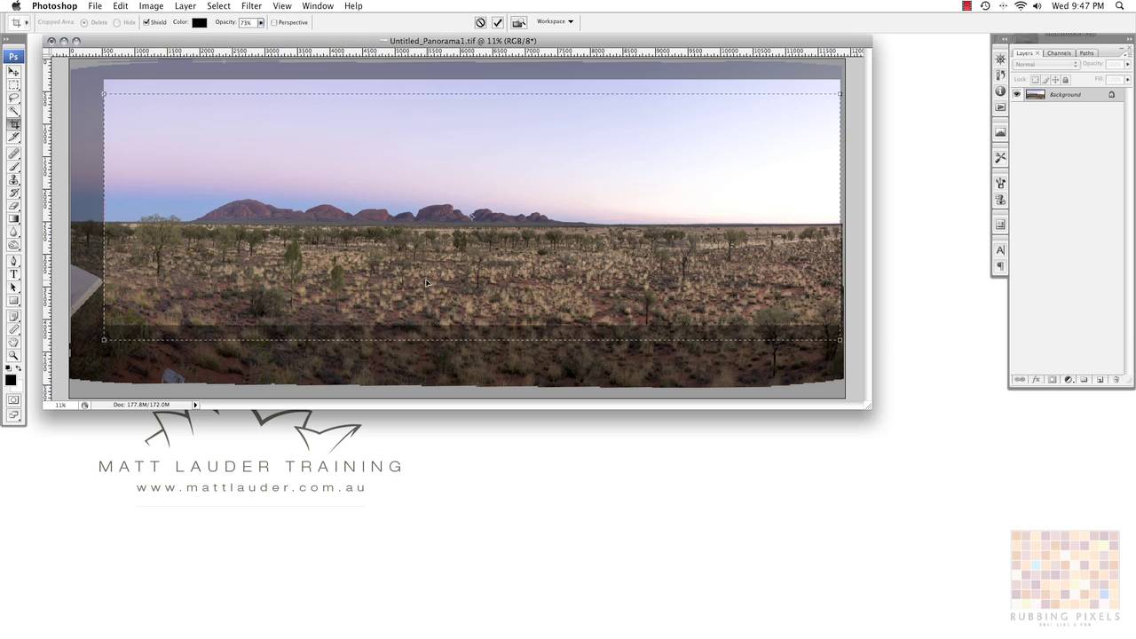
left_click(261, 22)
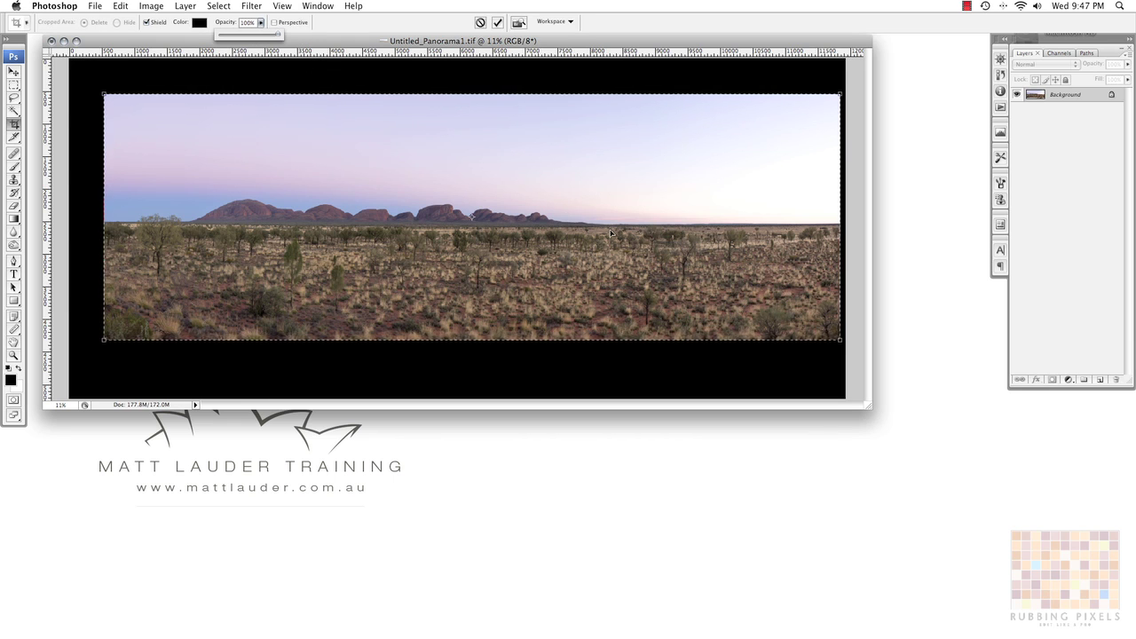
right_click(292, 138)
Cancel the 3:1 trial, set the crop width to 4, and draw and nudge a 4:1 trial box.
left_click(307, 153)
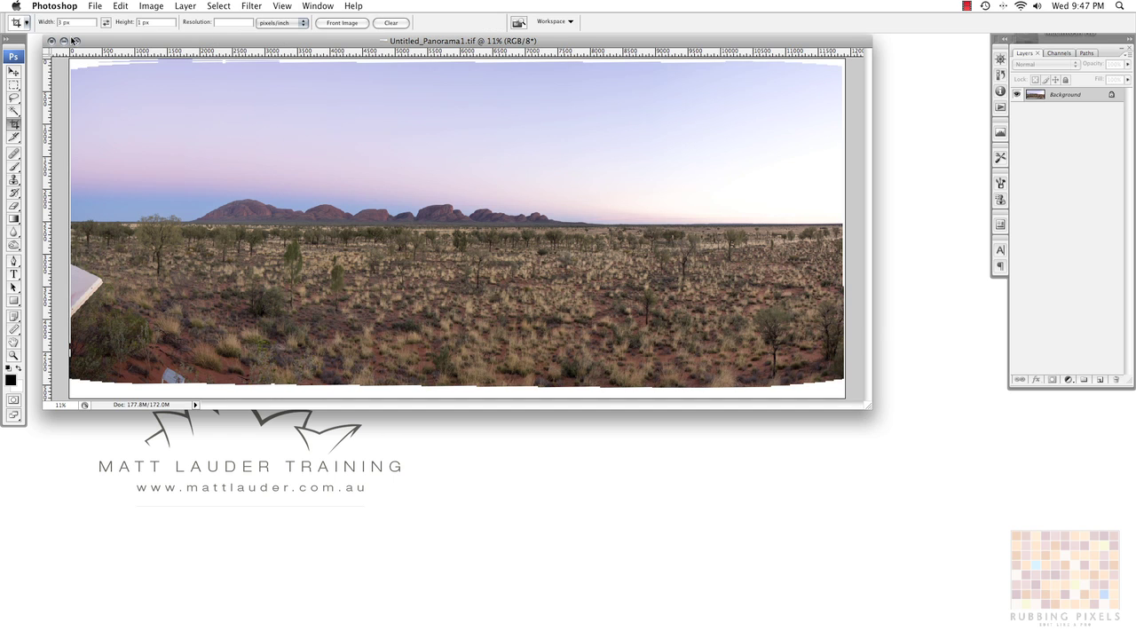
left_click(72, 23)
type("4")
left_click_drag(98, 104, 837, 482)
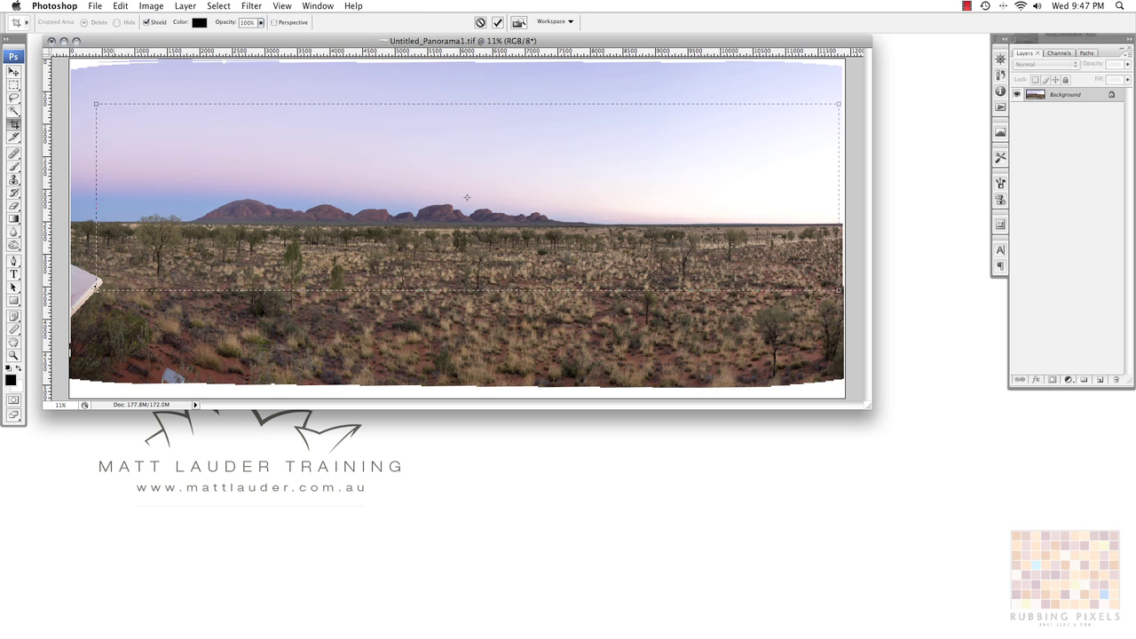
left_click_drag(99, 287, 103, 288)
left_click_drag(367, 269, 368, 273)
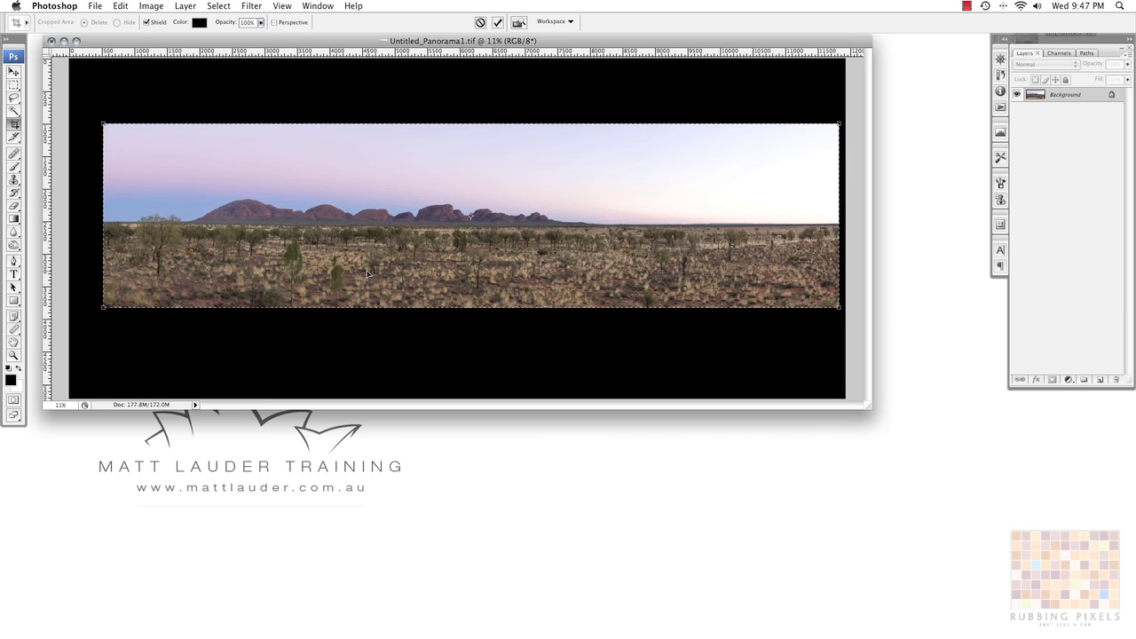
left_click_drag(368, 273, 367, 284)
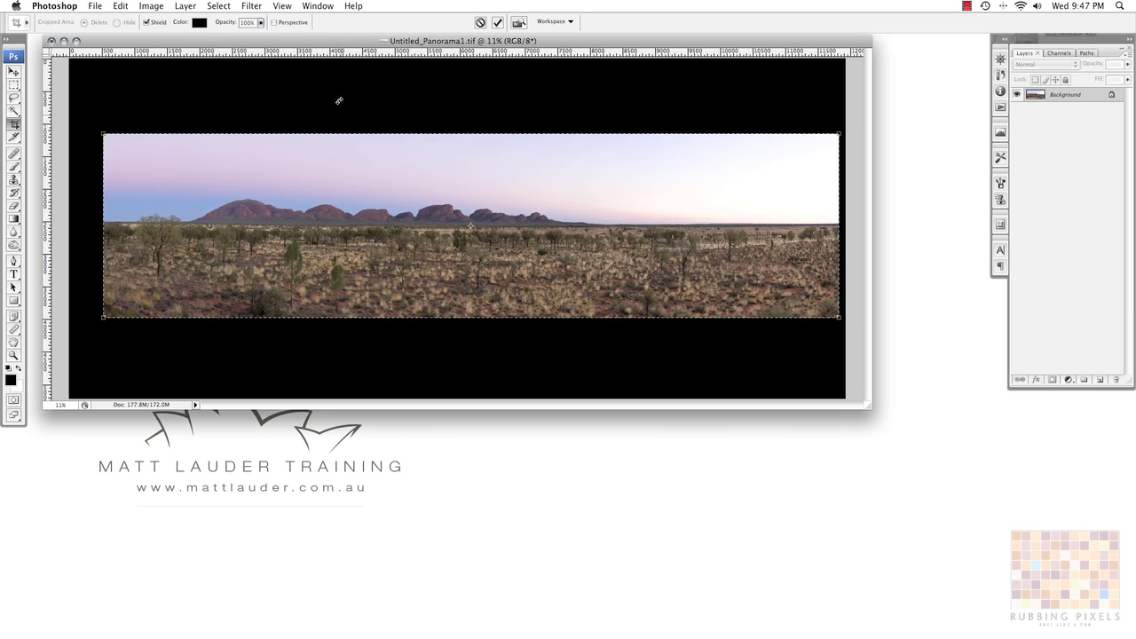
right_click(244, 249)
Cancel the 4:1 trial, set the crop width to 2, and try then cancel a 2:1 crop box.
left_click(264, 264)
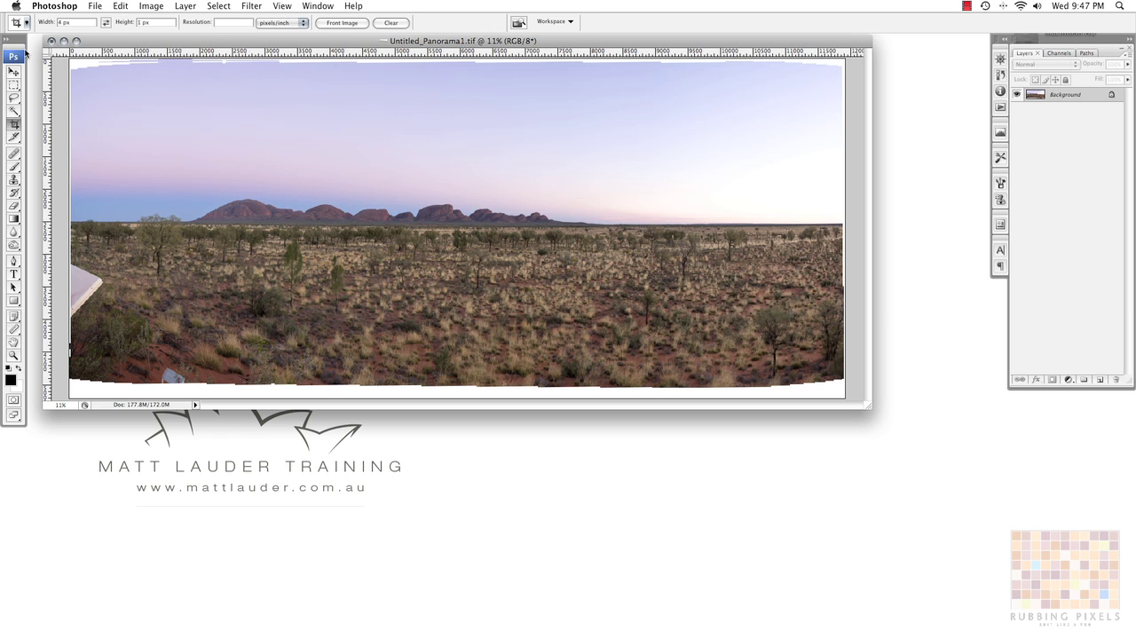
left_click(80, 25)
type("2")
key("Tab")
left_click_drag(99, 73, 710, 376)
left_click_drag(517, 361, 522, 357)
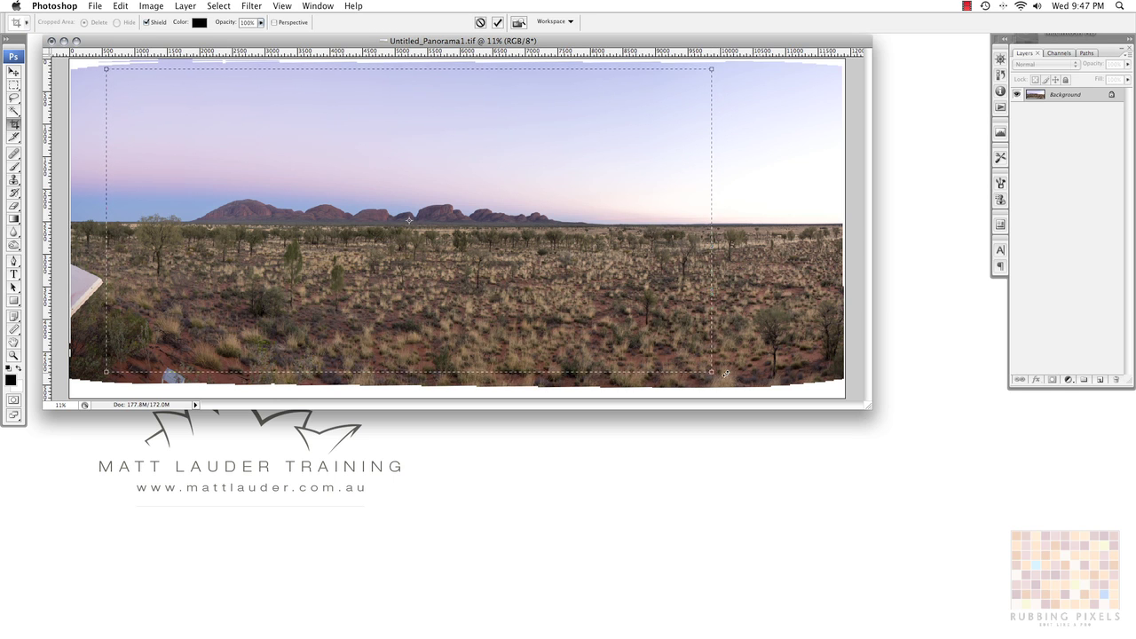
left_click_drag(711, 372, 704, 367)
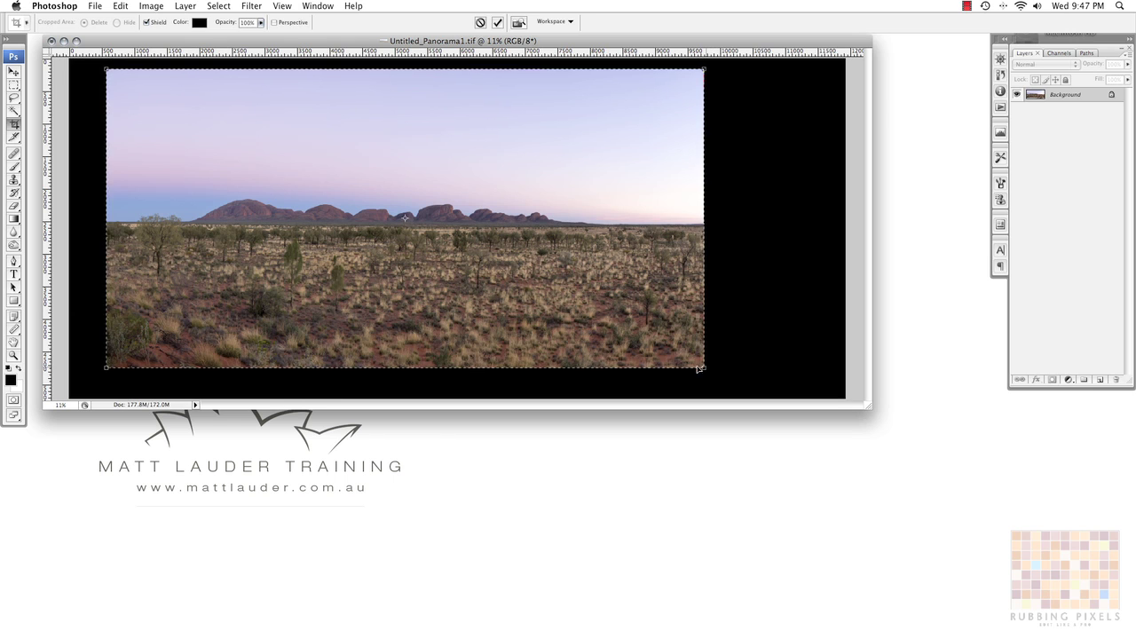
right_click(460, 295)
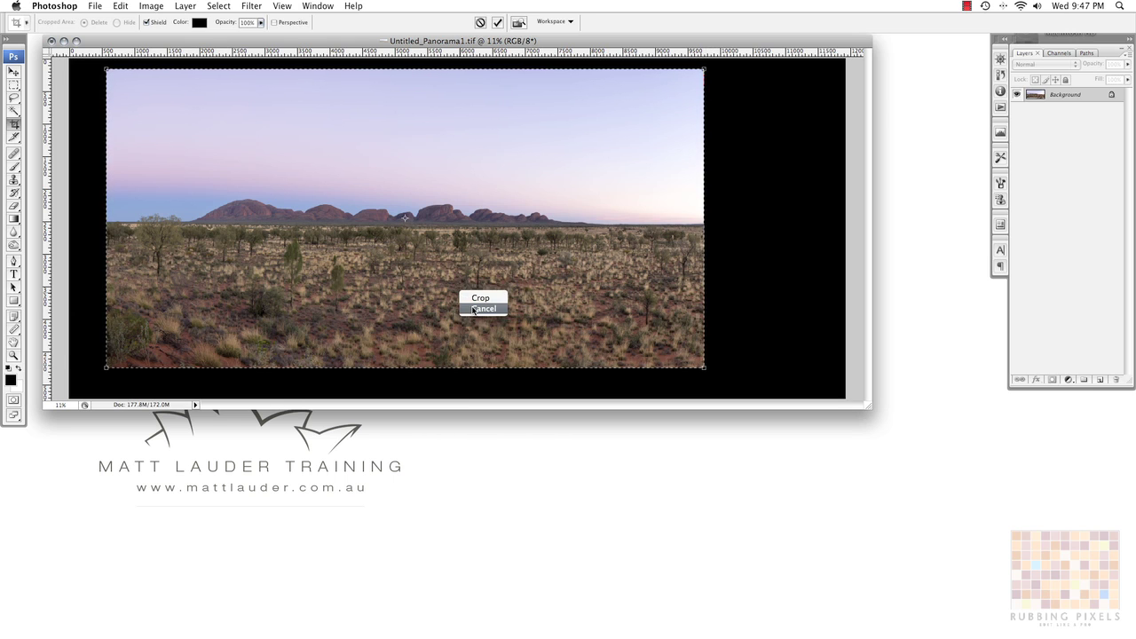
left_click(475, 307)
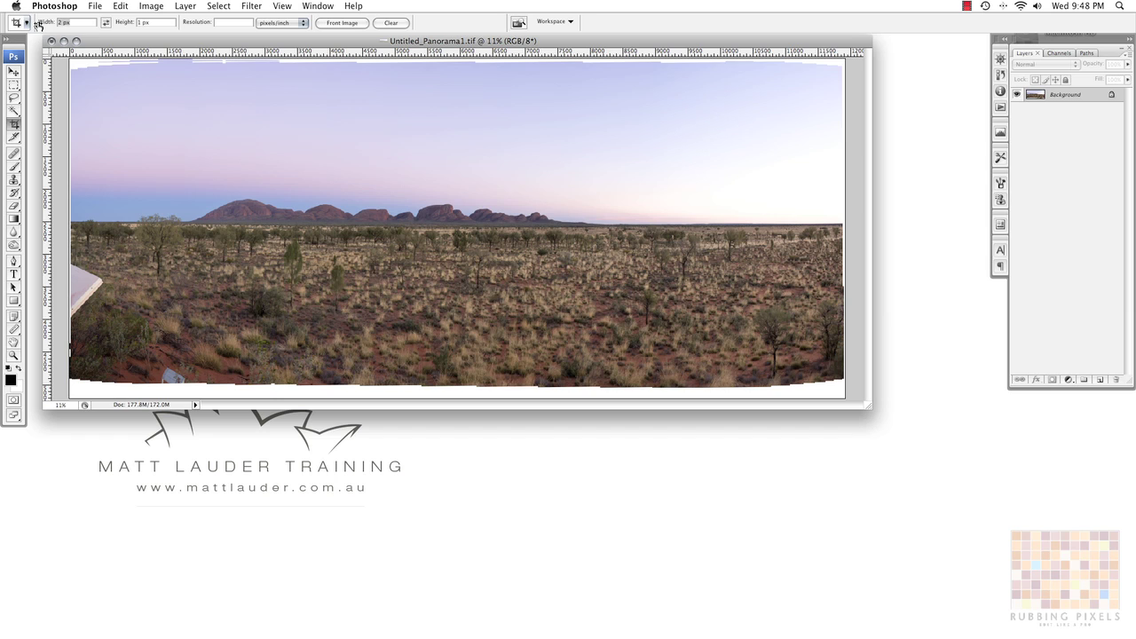
Try a 2.4-width proportioned crop box across the panorama, adjust it, and dismiss it.
type("2")
left_click_drag(412, 191, 879, 366)
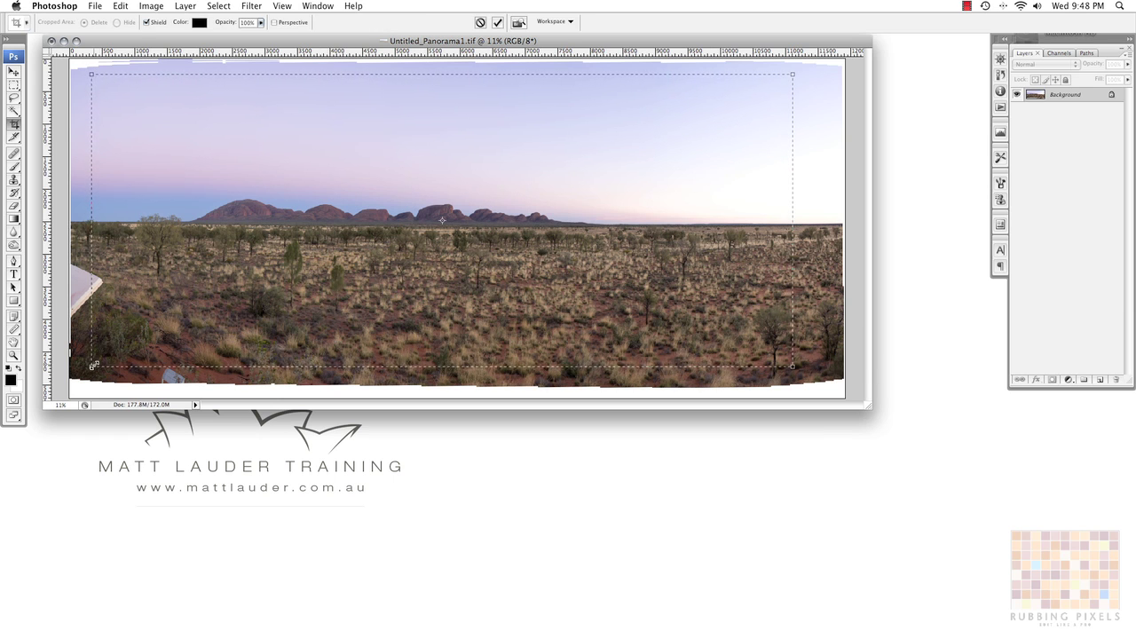
left_click_drag(92, 364, 105, 360)
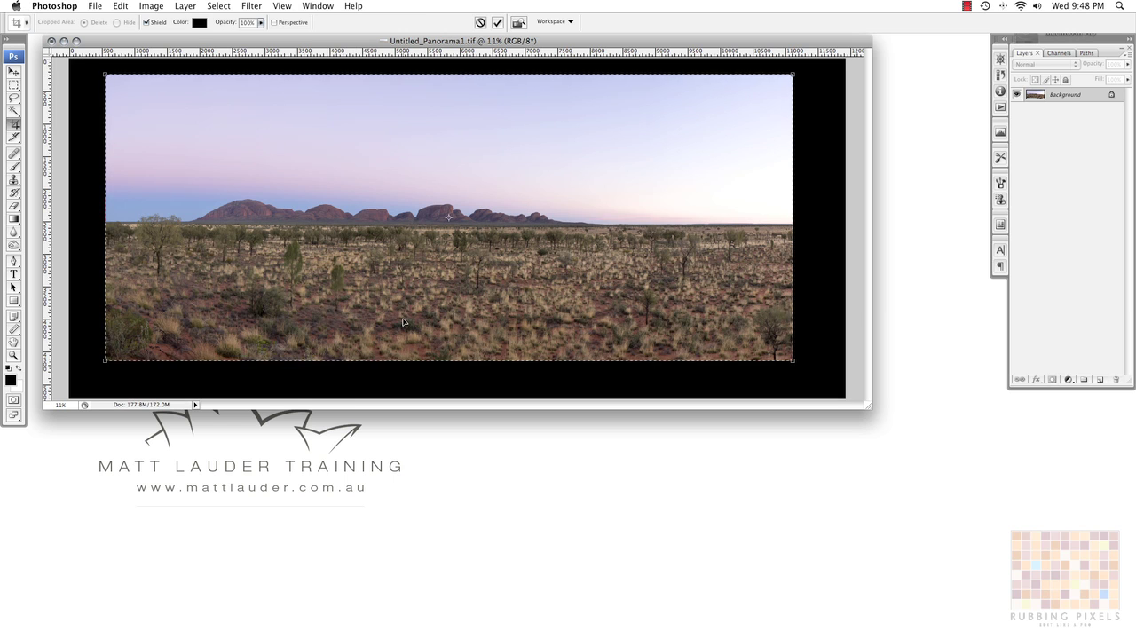
left_click_drag(413, 322, 416, 323)
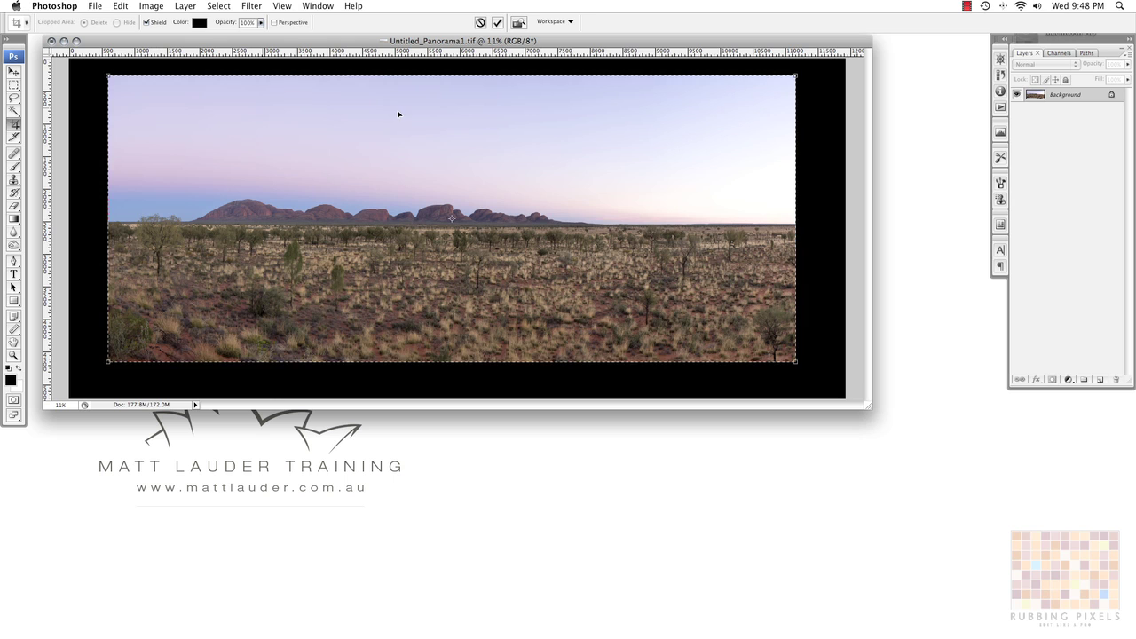
right_click(507, 275)
left_click(524, 276)
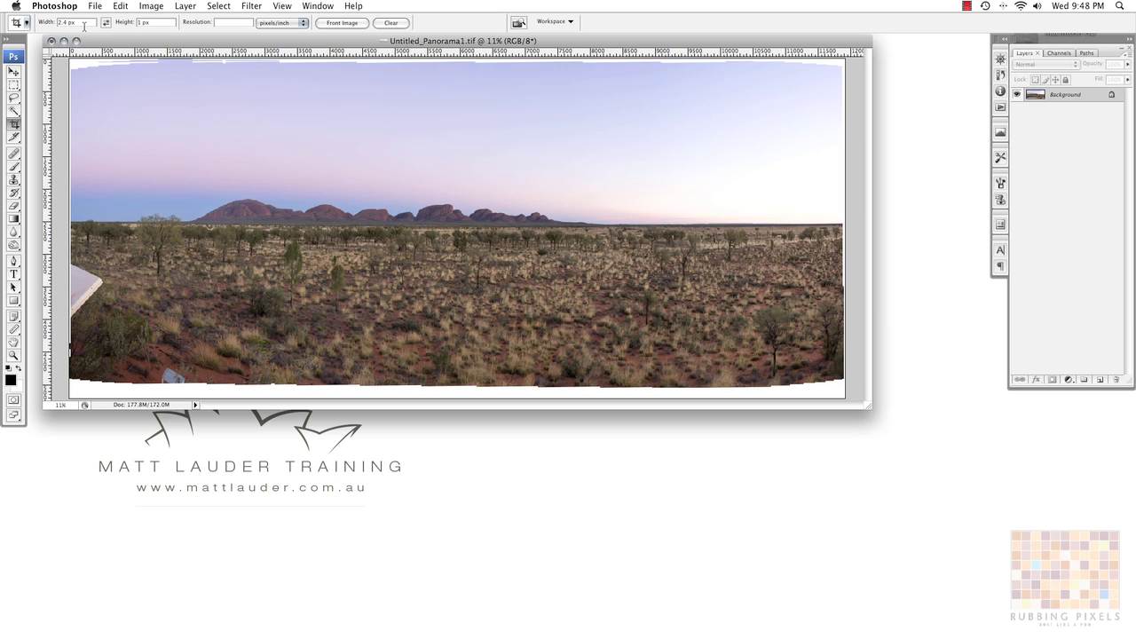
Set a 3:1 crop ratio and position the crop box inside the ragged edges, moved down over the land.
left_click(54, 25)
type("8")
key("Tab")
left_click_drag(92, 76, 842, 447)
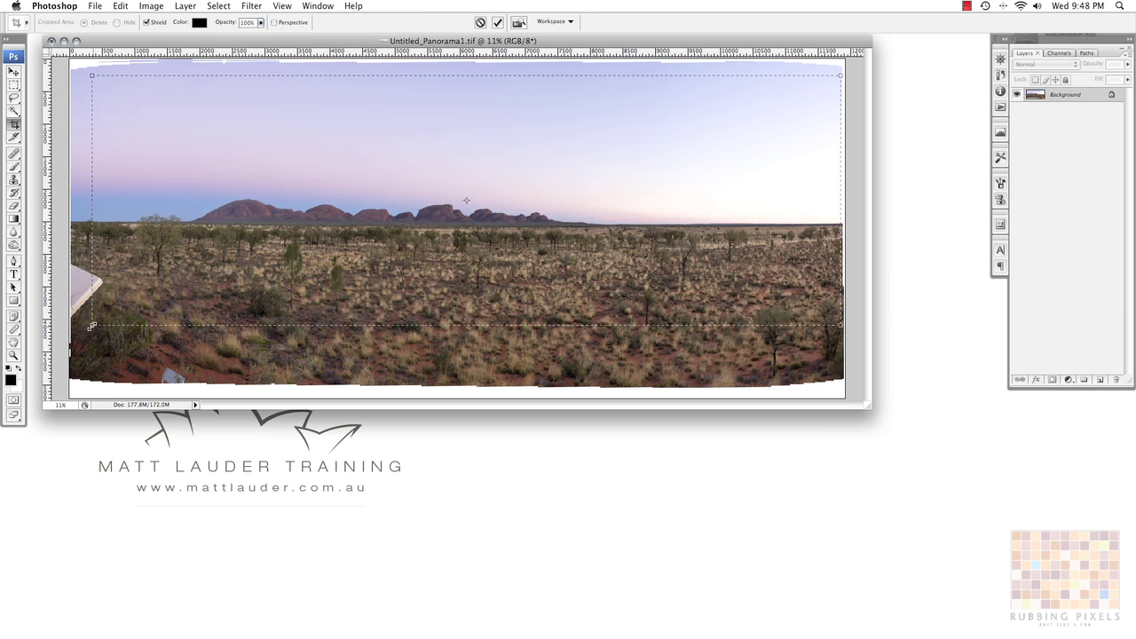
left_click_drag(93, 325, 103, 323)
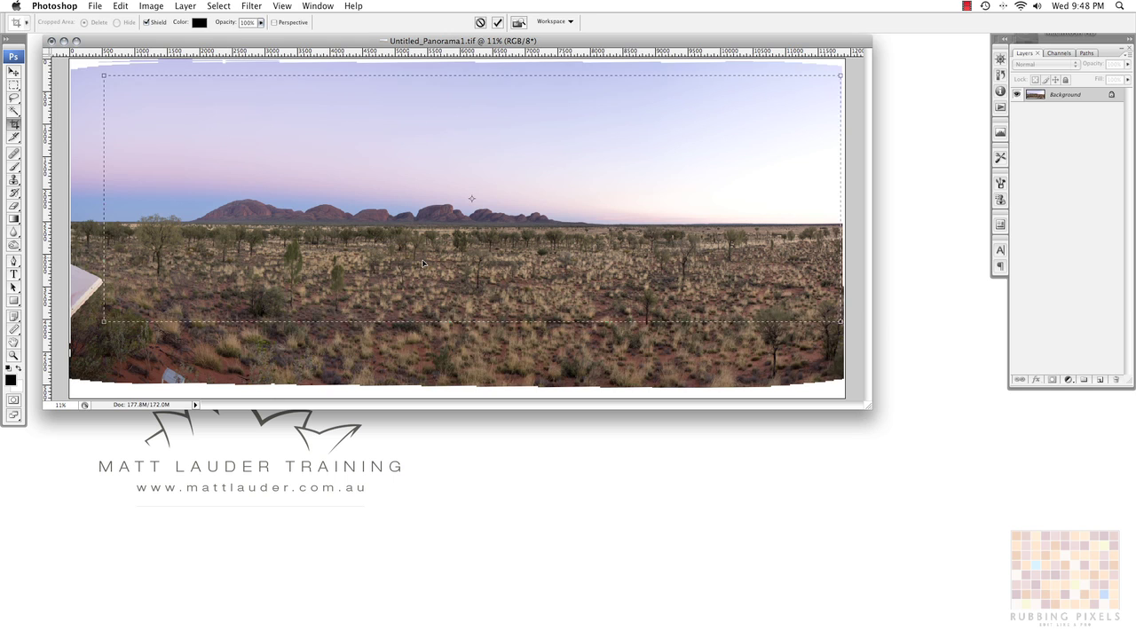
left_click_drag(452, 258, 455, 270)
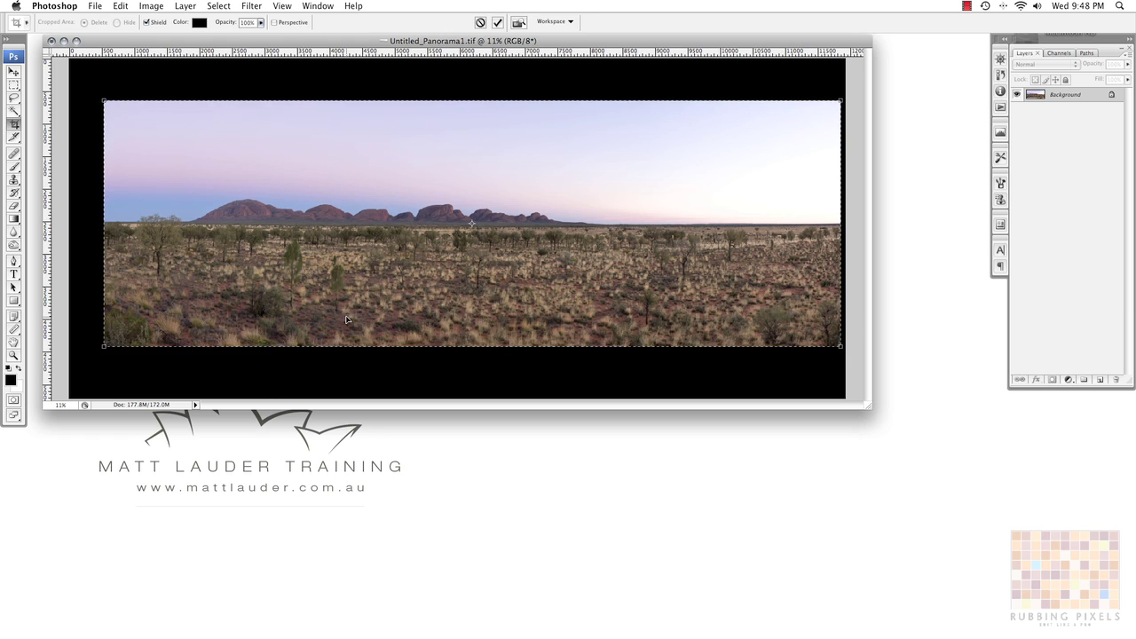
left_click_drag(346, 320, 347, 323)
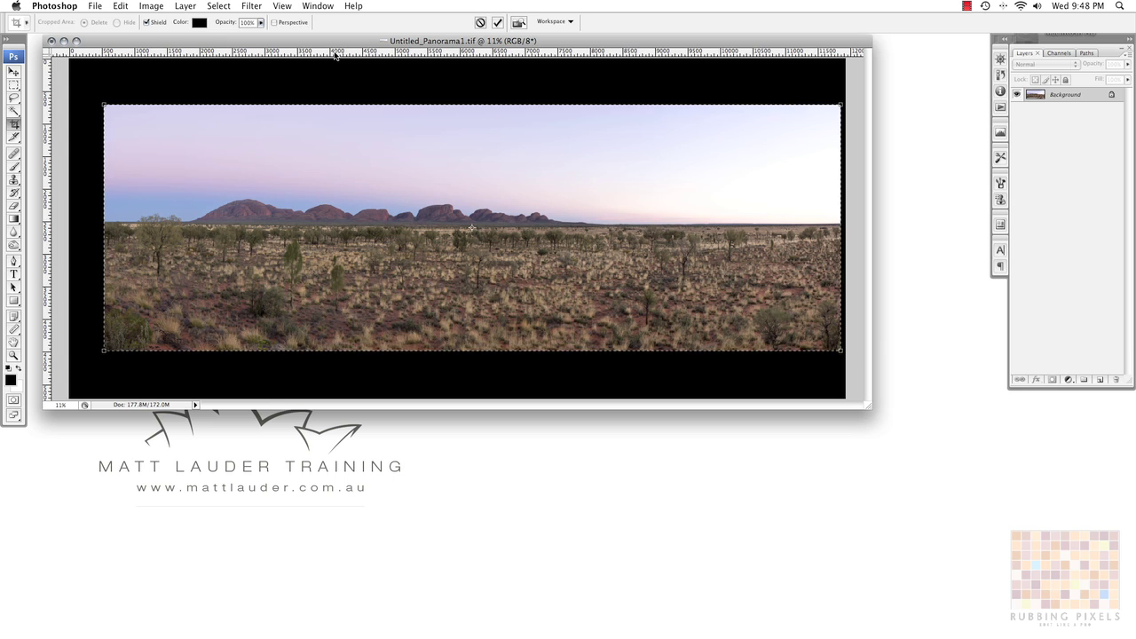
Turn on View > Snap and place horizontal guides along the crop box's top and bottom edges.
left_click(279, 6)
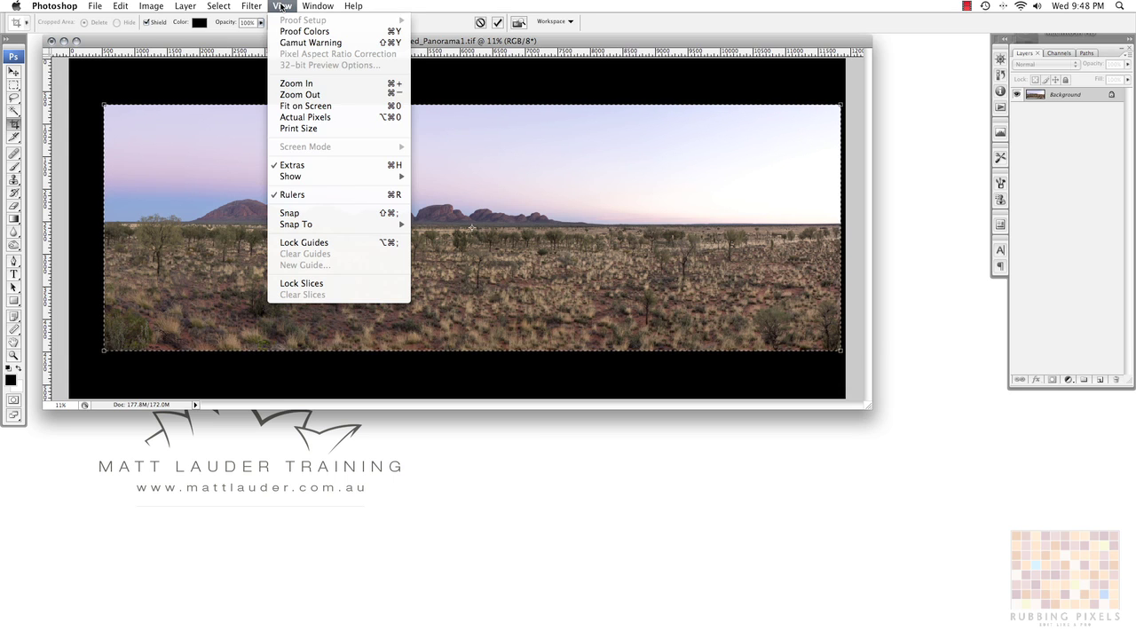
left_click(295, 215)
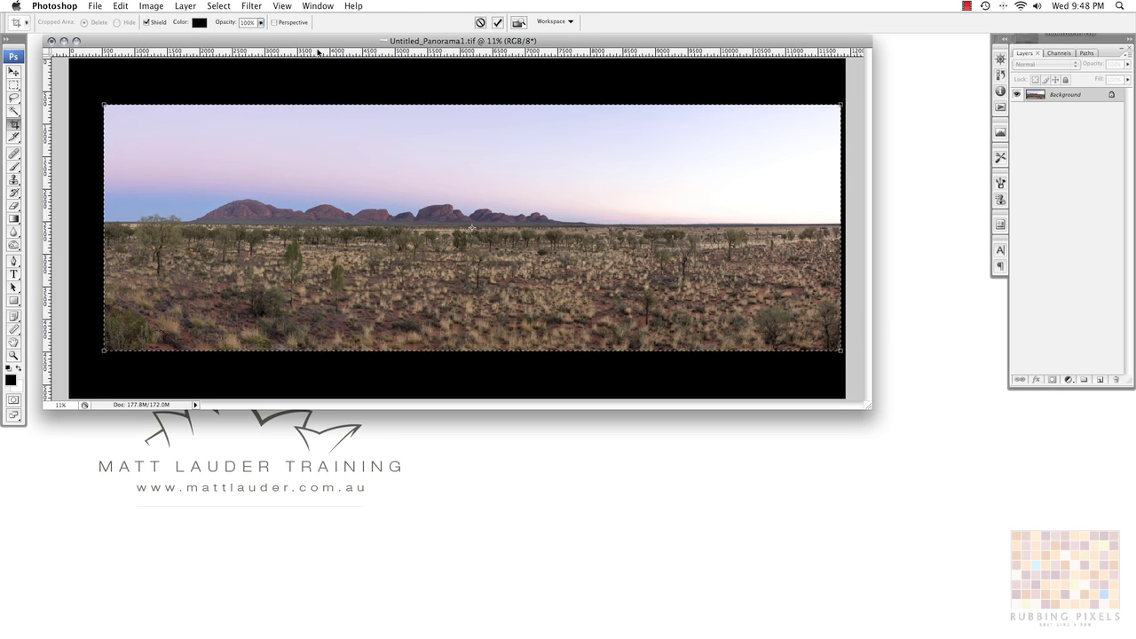
left_click_drag(317, 51, 317, 104)
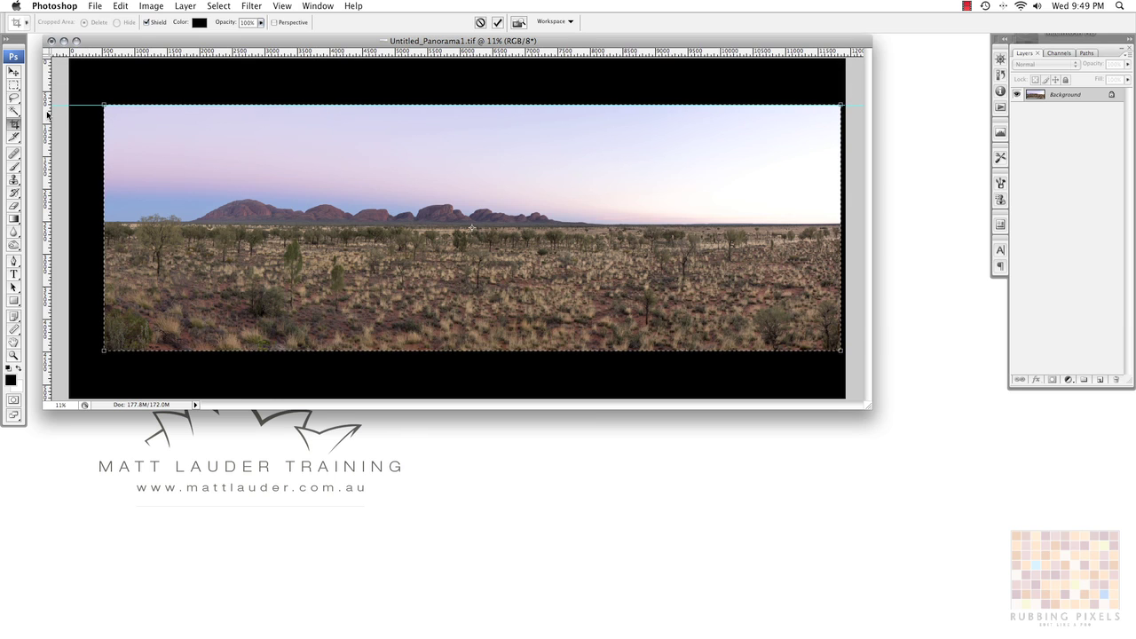
left_click_drag(48, 114, 258, 120)
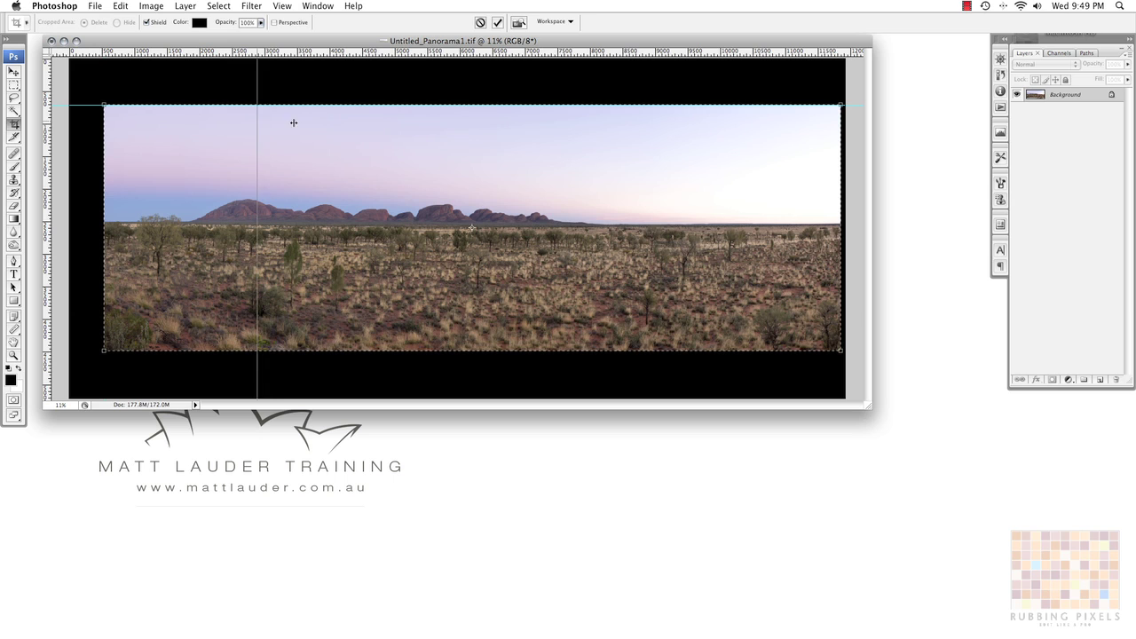
key("ctrl+z")
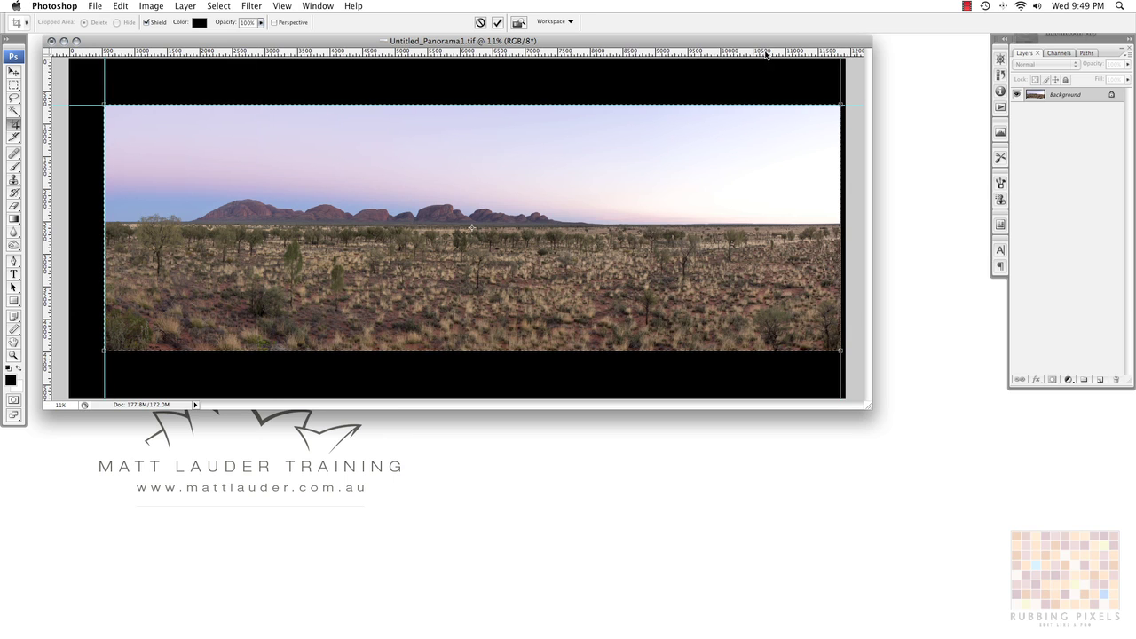
left_click_drag(766, 55, 532, 350)
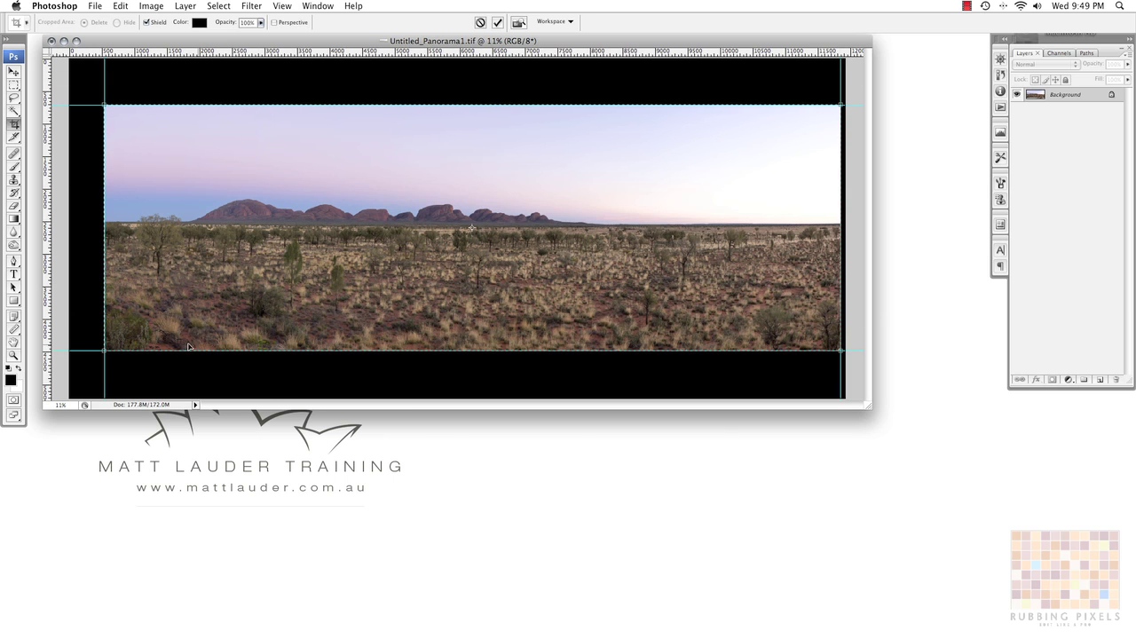
right_click(498, 182)
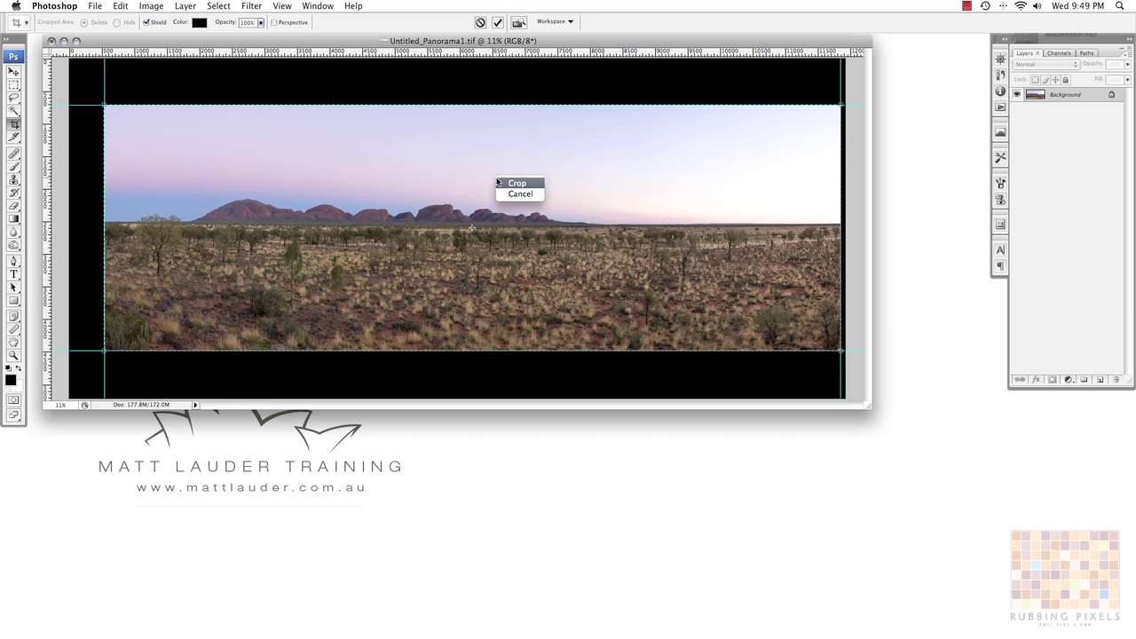
Cancel the ratio-locked box and crop along the guides, leaving an 11313 × 3772 pixel panorama.
left_click(509, 194)
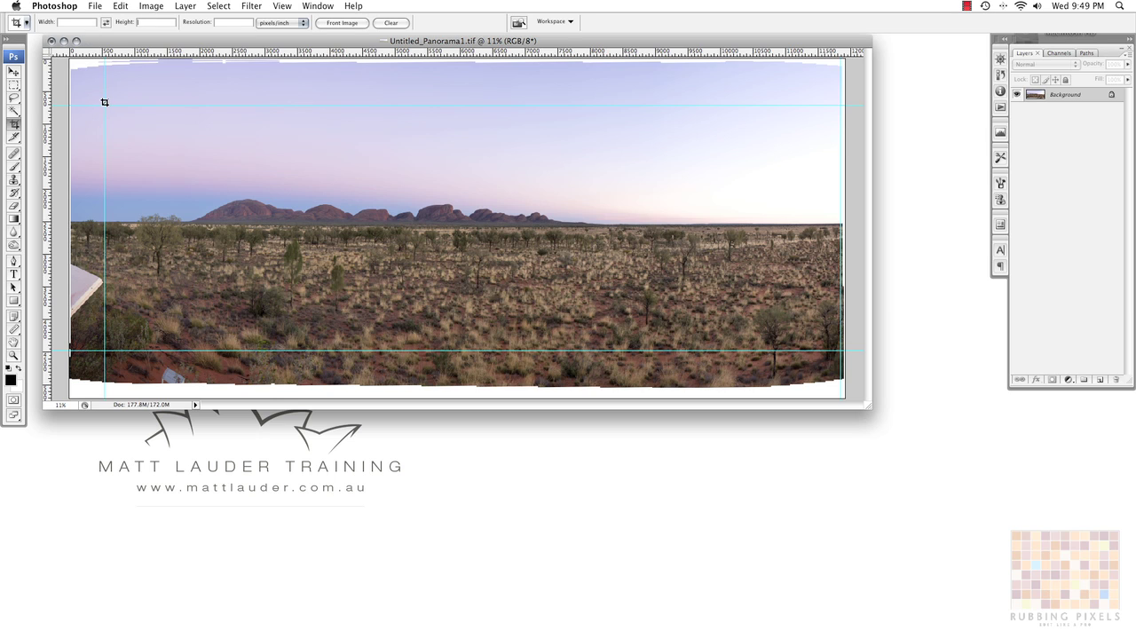
left_click_drag(105, 106, 840, 350)
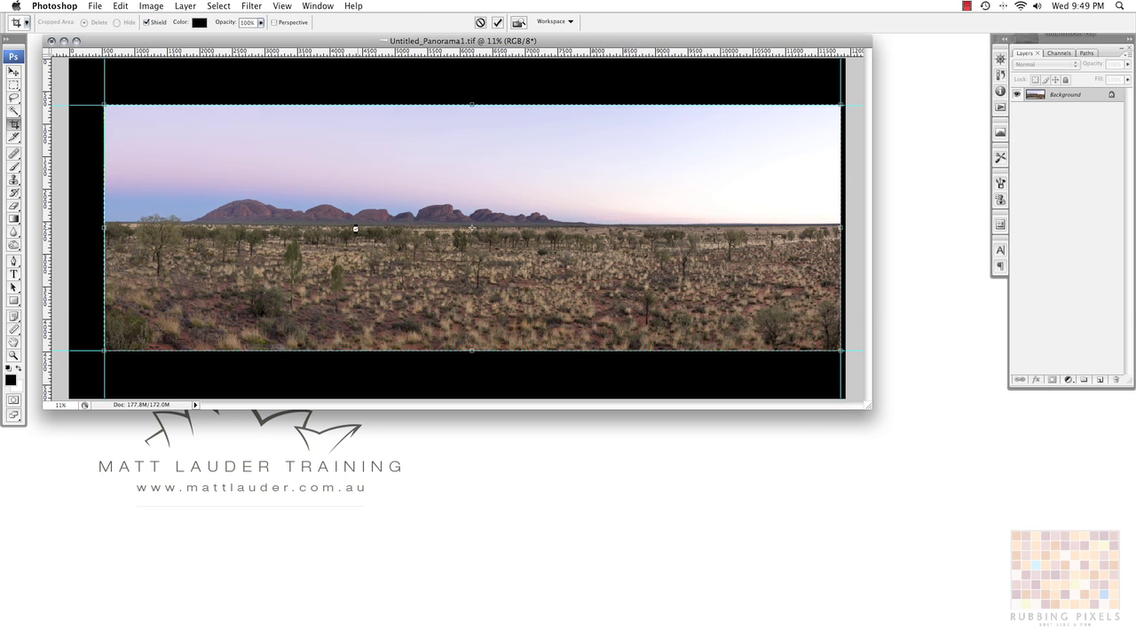
key("Return")
key("super+alt+i")
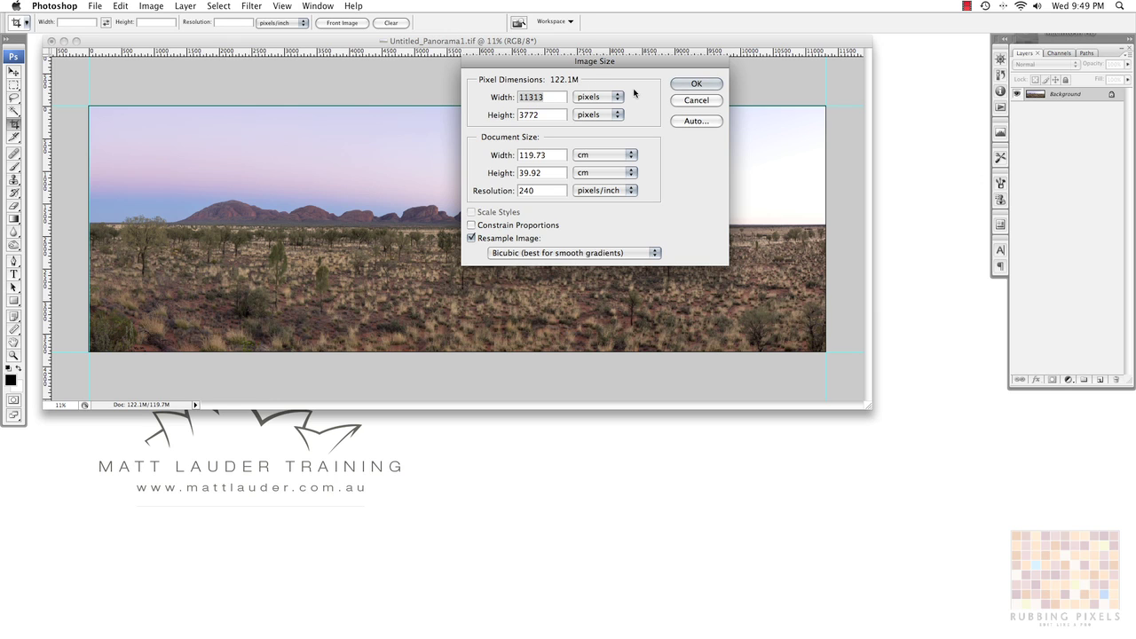
left_click(543, 97)
left_click(685, 103)
left_click(286, 7)
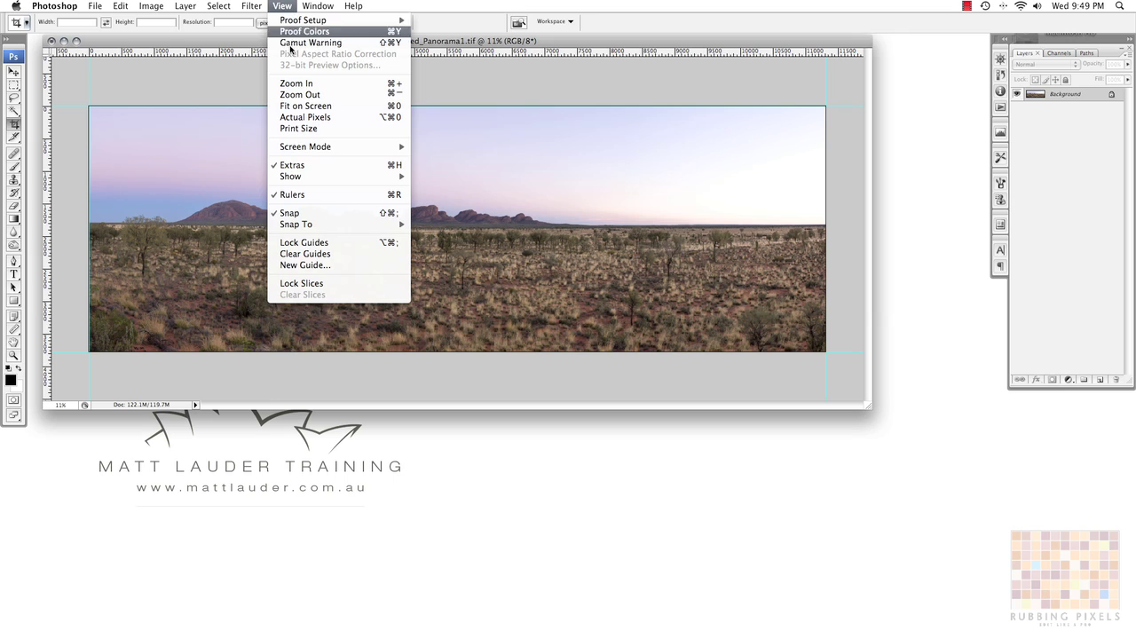
left_click(304, 254)
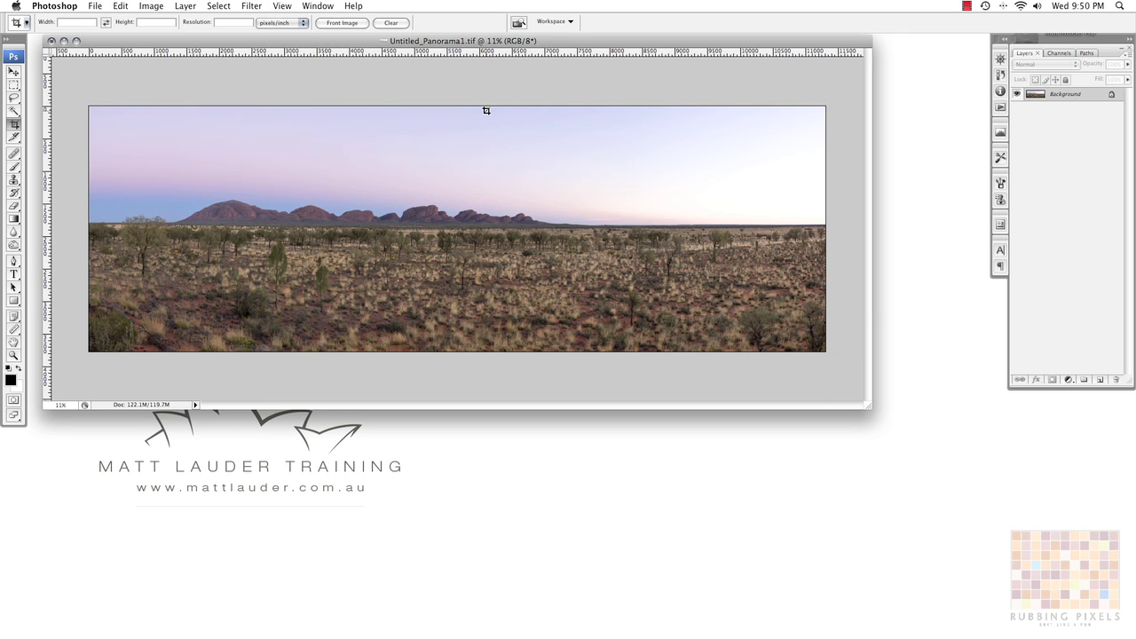
key("super+alt+i")
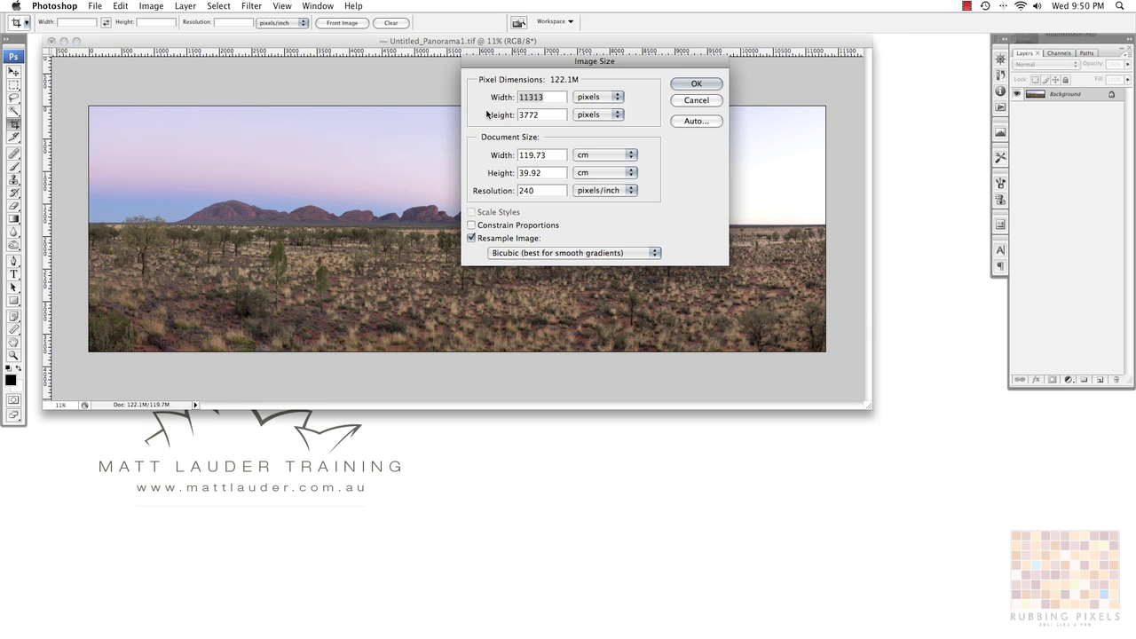
left_click(480, 230)
type("900")
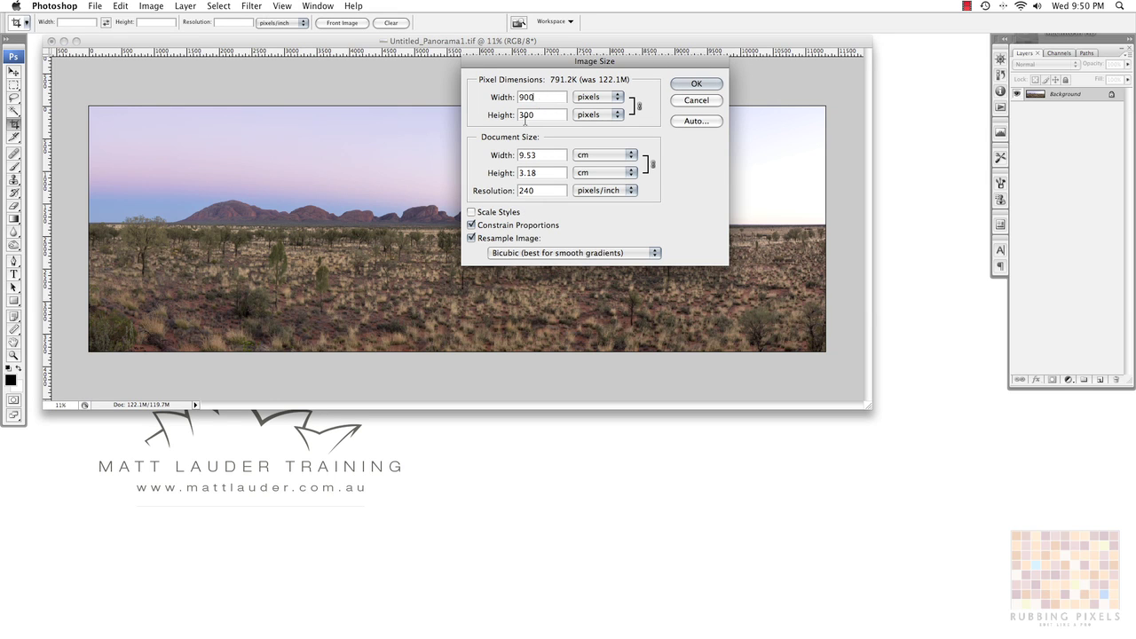
left_click(695, 101)
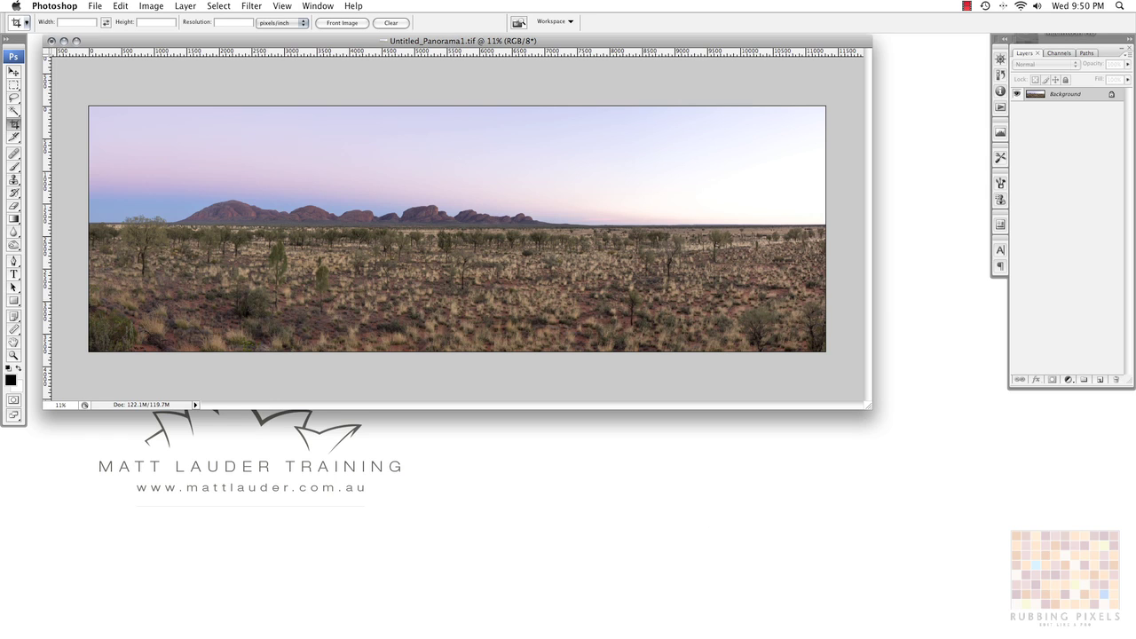
Restore Skillion layers final.tif, pull a horizon guide, and bring the seascape back to the front.
left_click(736, 633)
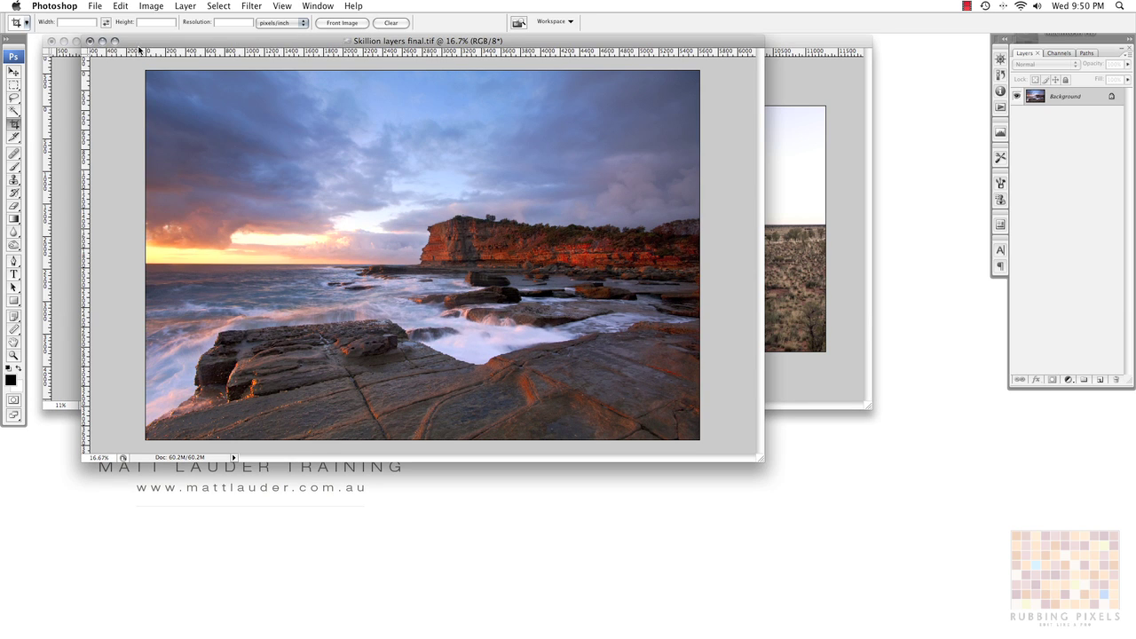
left_click_drag(125, 166, 127, 27)
left_click(834, 137)
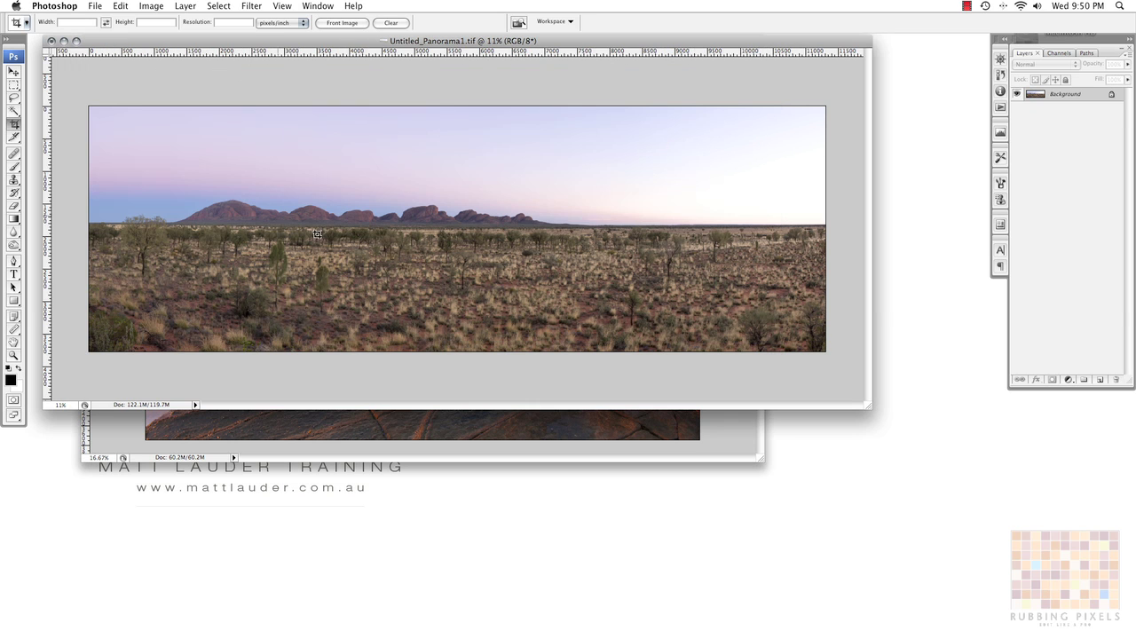
left_click(440, 419)
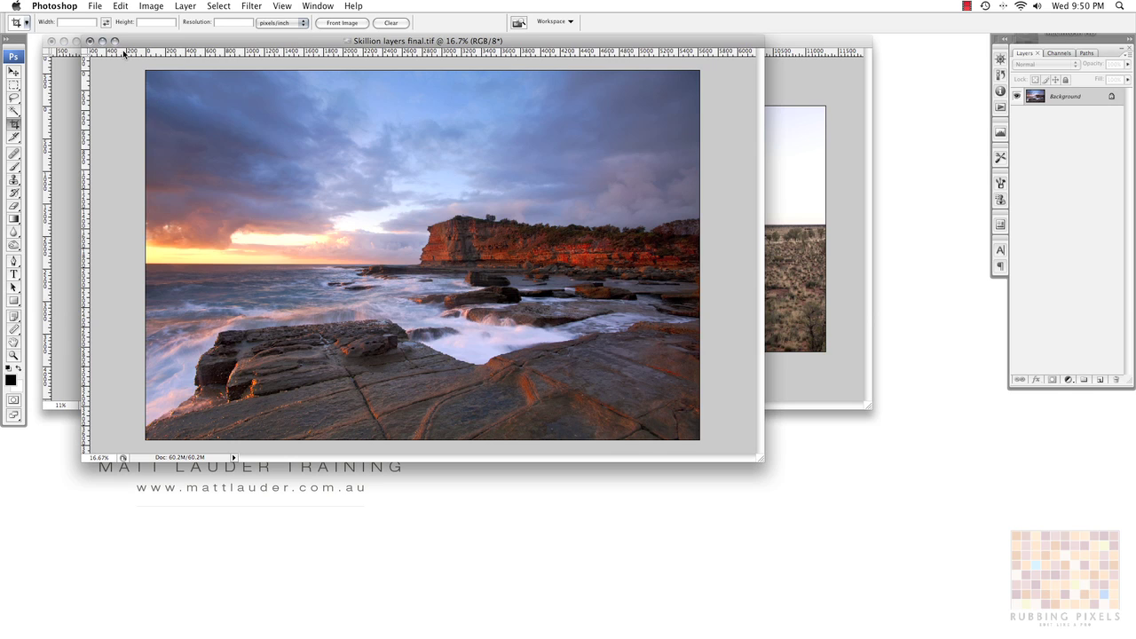
Measure the tilt of the sea horizon with the Ruler Tool.
left_click(15, 329)
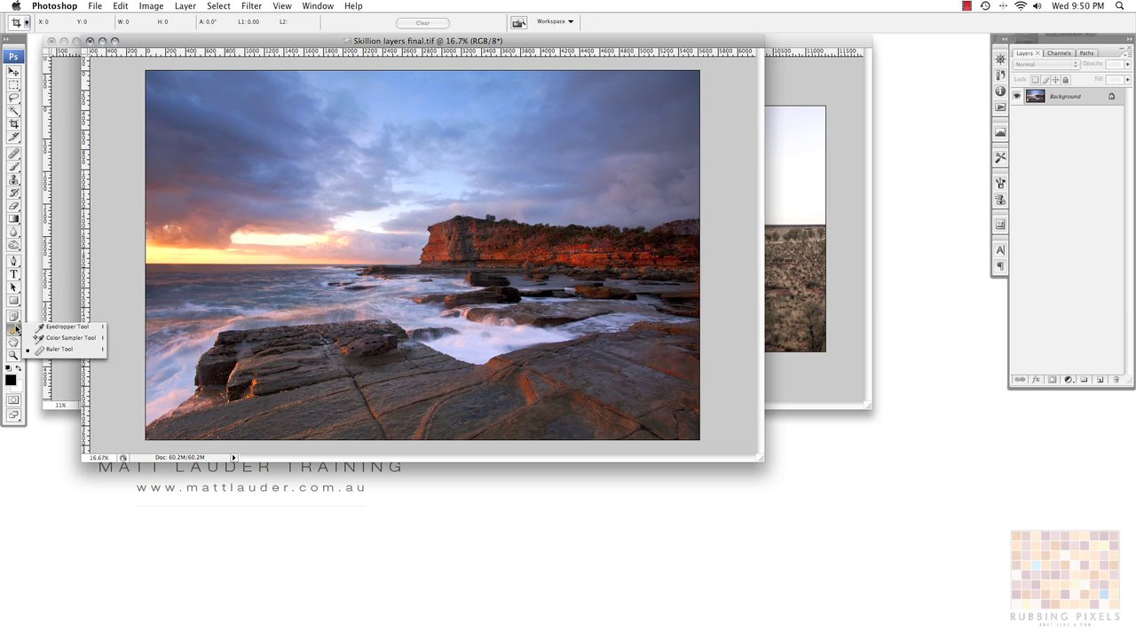
left_click(57, 349)
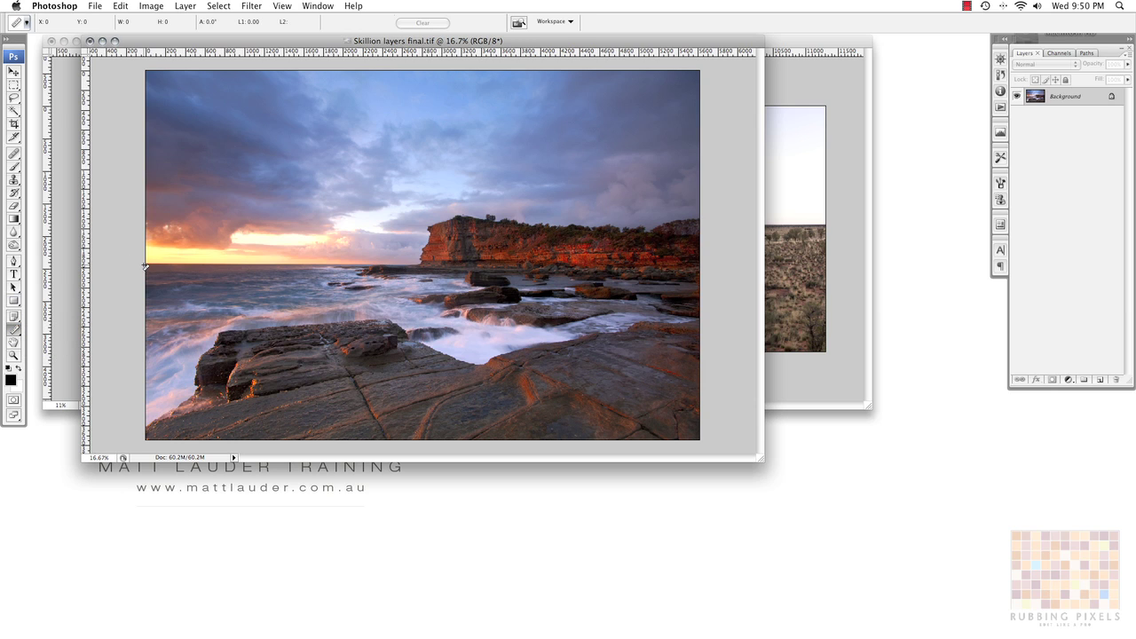
left_click_drag(145, 265, 444, 264)
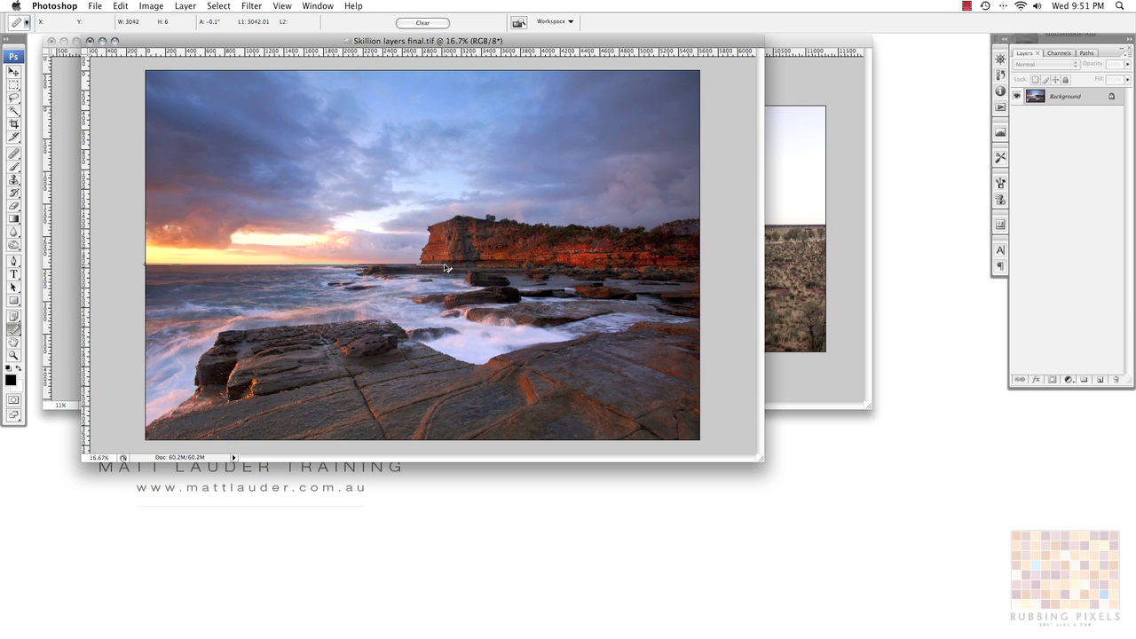
Rotate the canvas arbitrarily by 0.11° counter-clockwise to level the horizon.
left_click(121, 6)
mouse_move(151, 6)
mouse_move(195, 132)
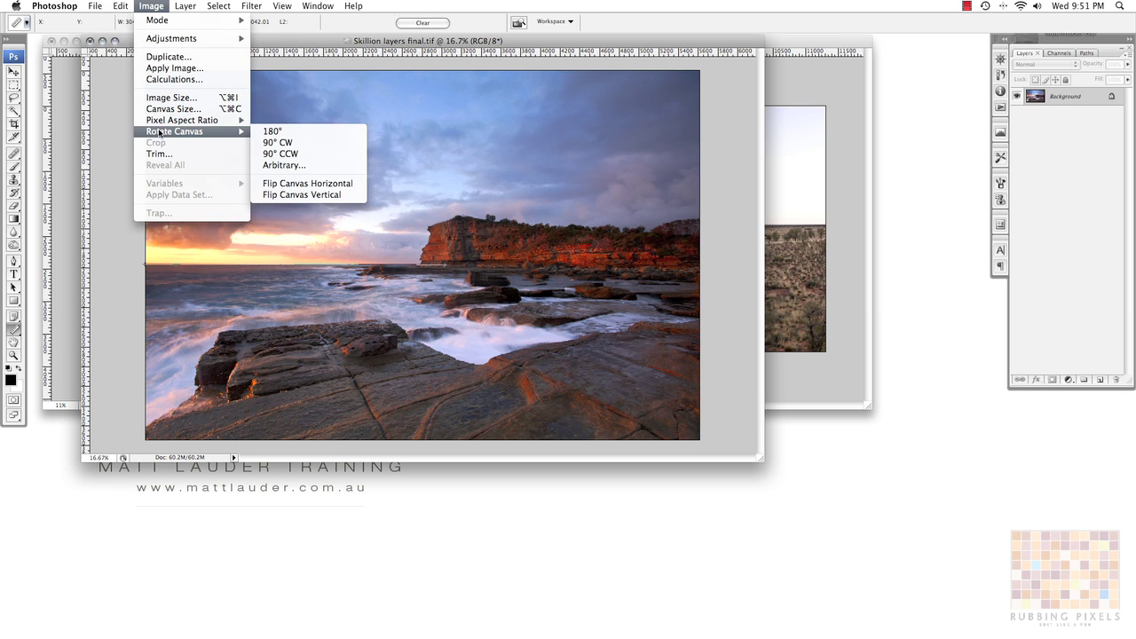
left_click(266, 166)
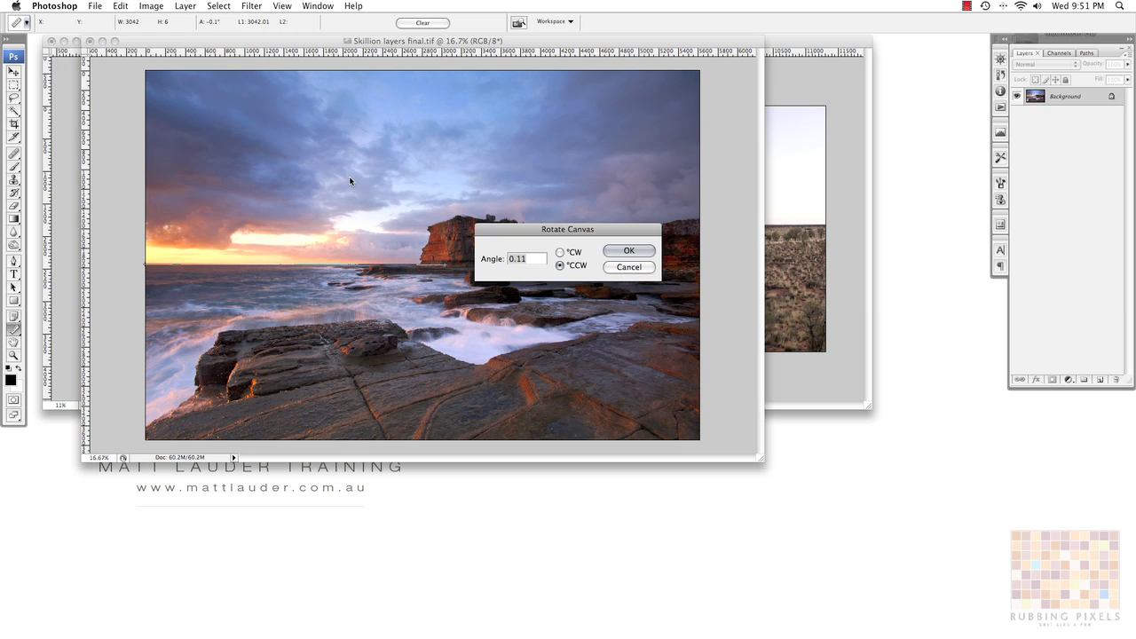
left_click(639, 250)
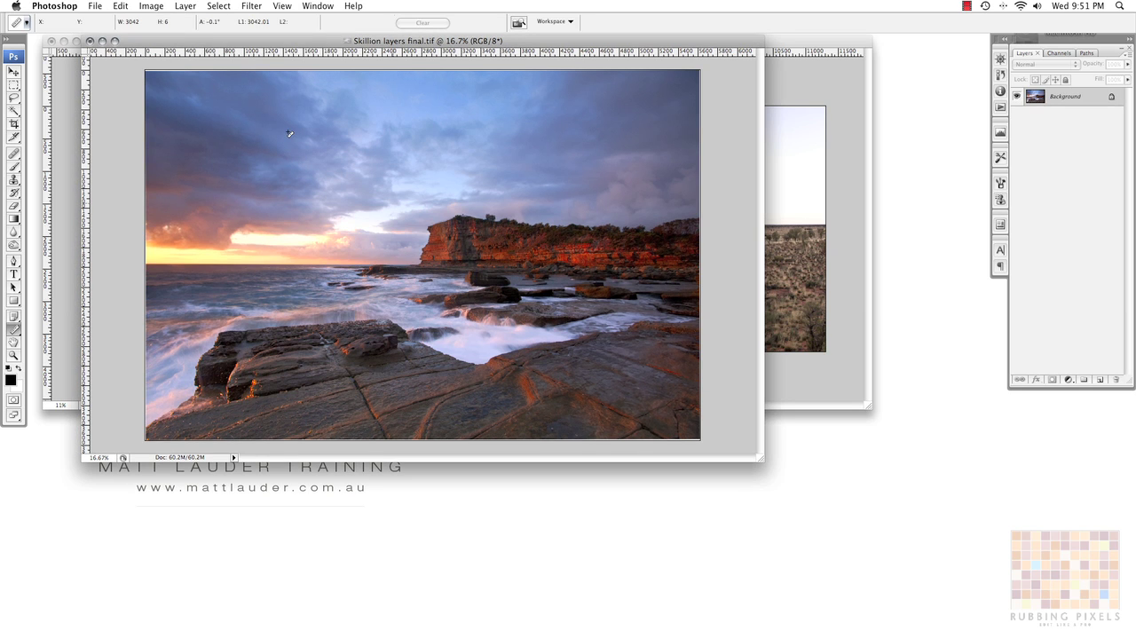
left_click(280, 6)
mouse_move(252, 6)
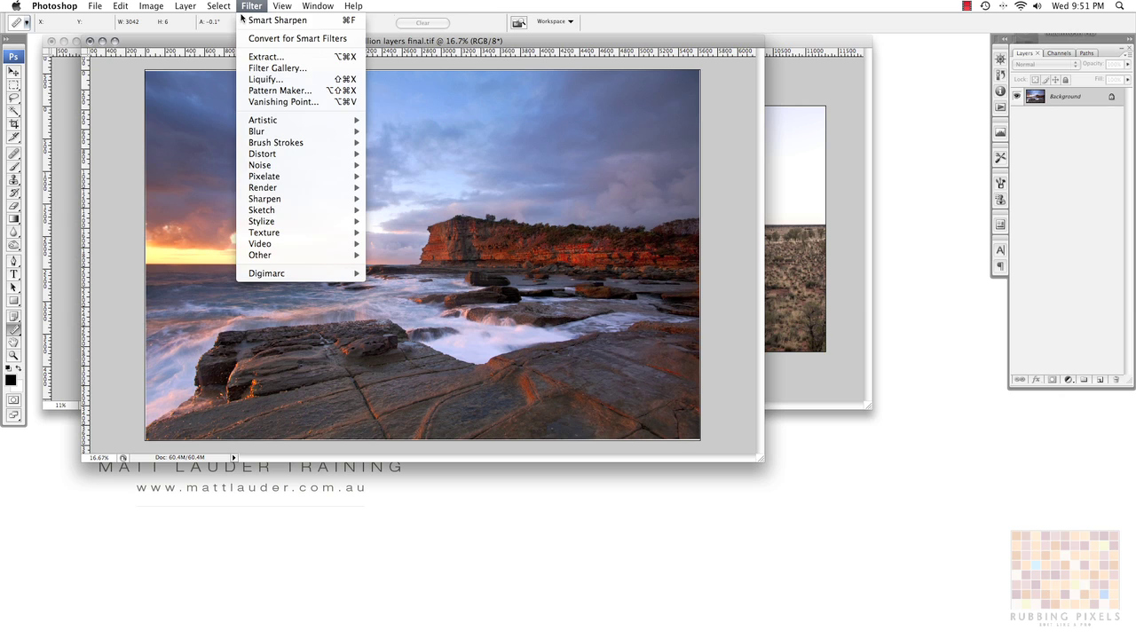
left_click(178, 44)
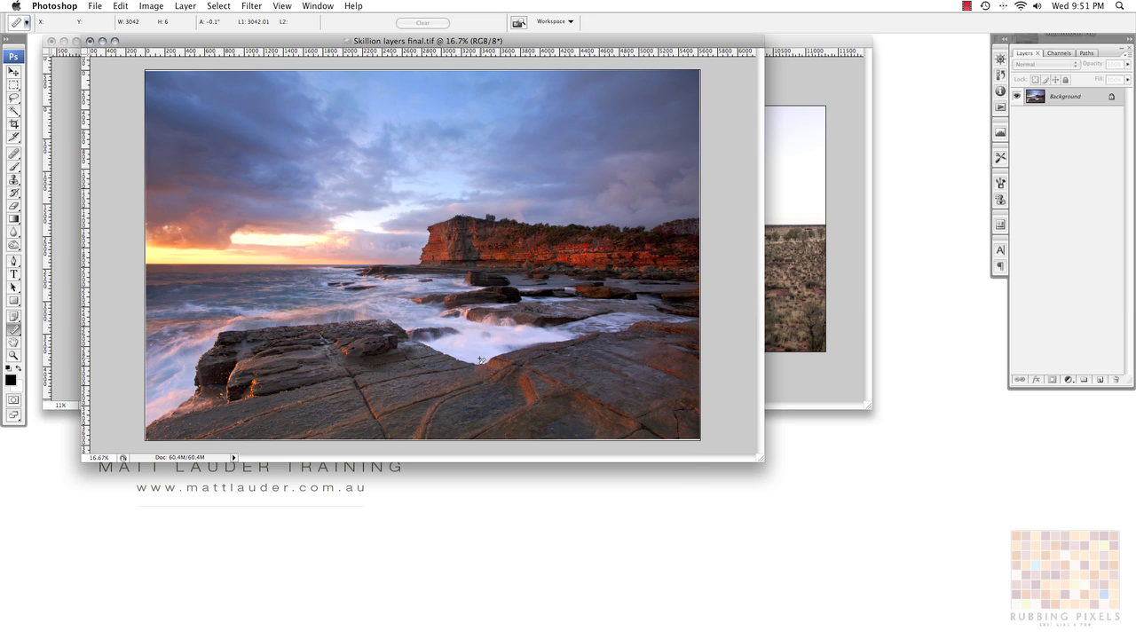
Draw a crop box constrained to 3 × 2 over the whole seascape.
left_click(14, 123)
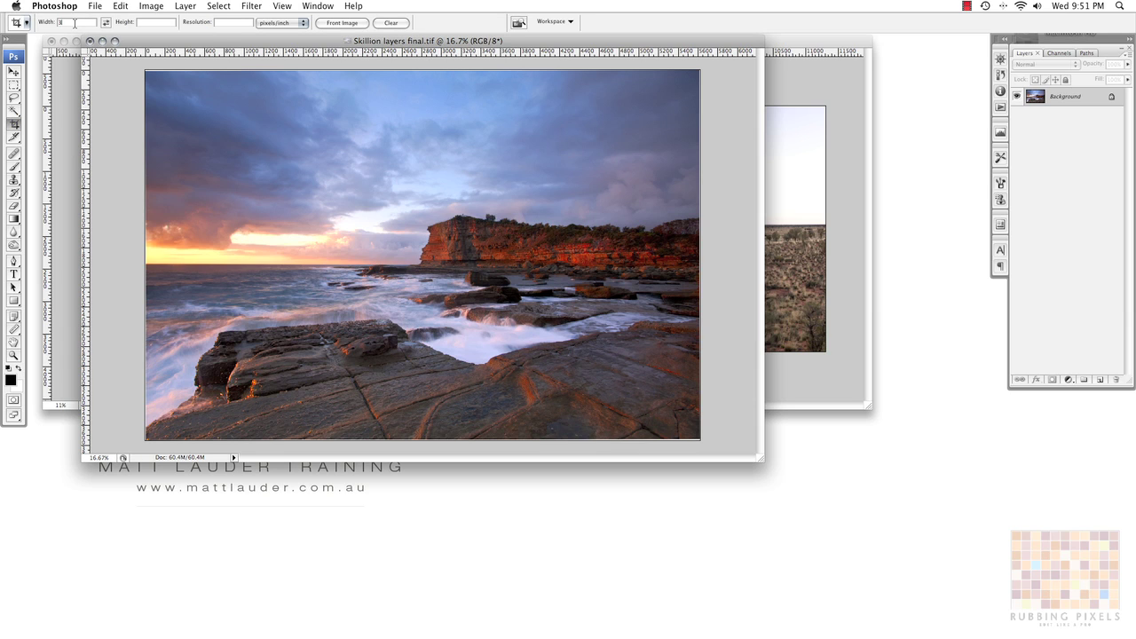
key("Tab")
left_click_drag(210, 108, 690, 454)
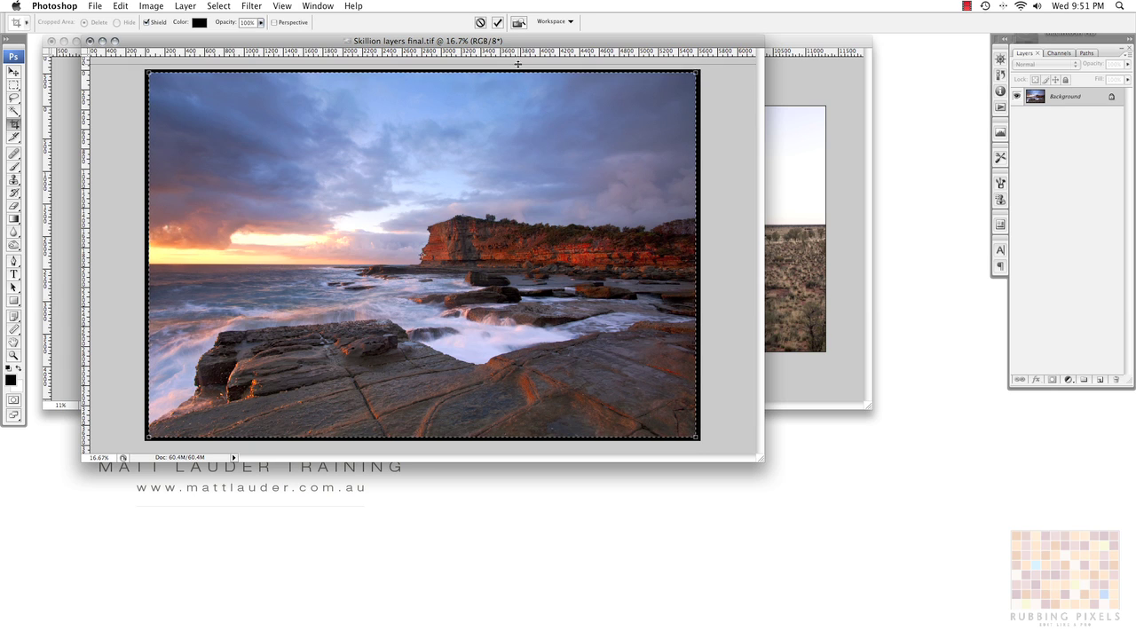
Turn on snapping and place guides along the image's bottom and left edges.
left_click(282, 6)
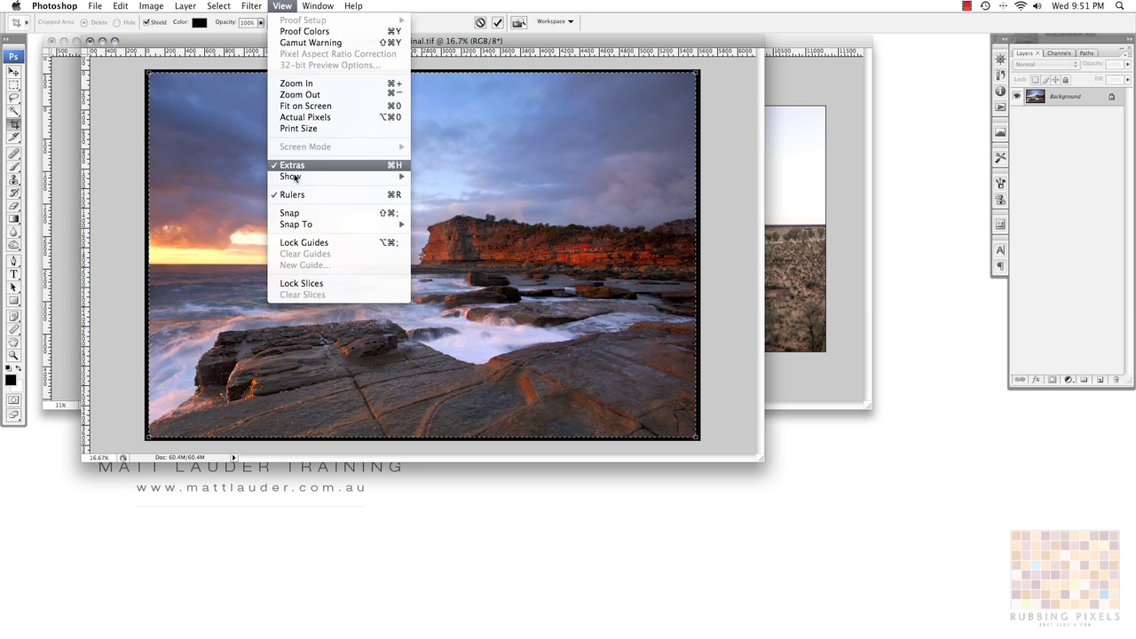
left_click(296, 213)
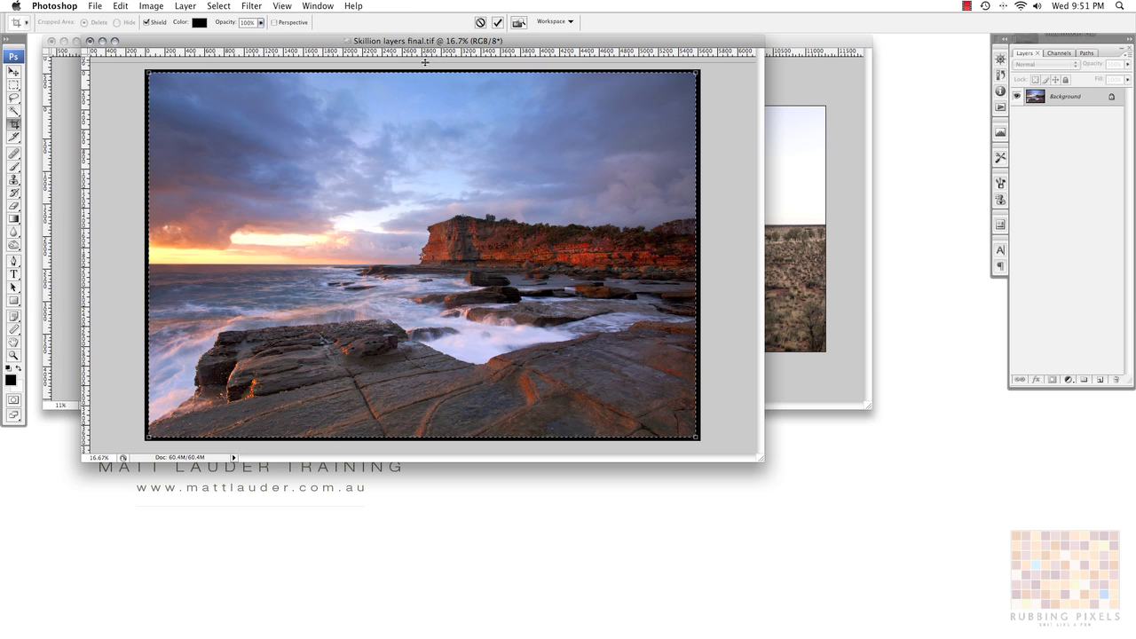
left_click_drag(427, 53, 442, 437)
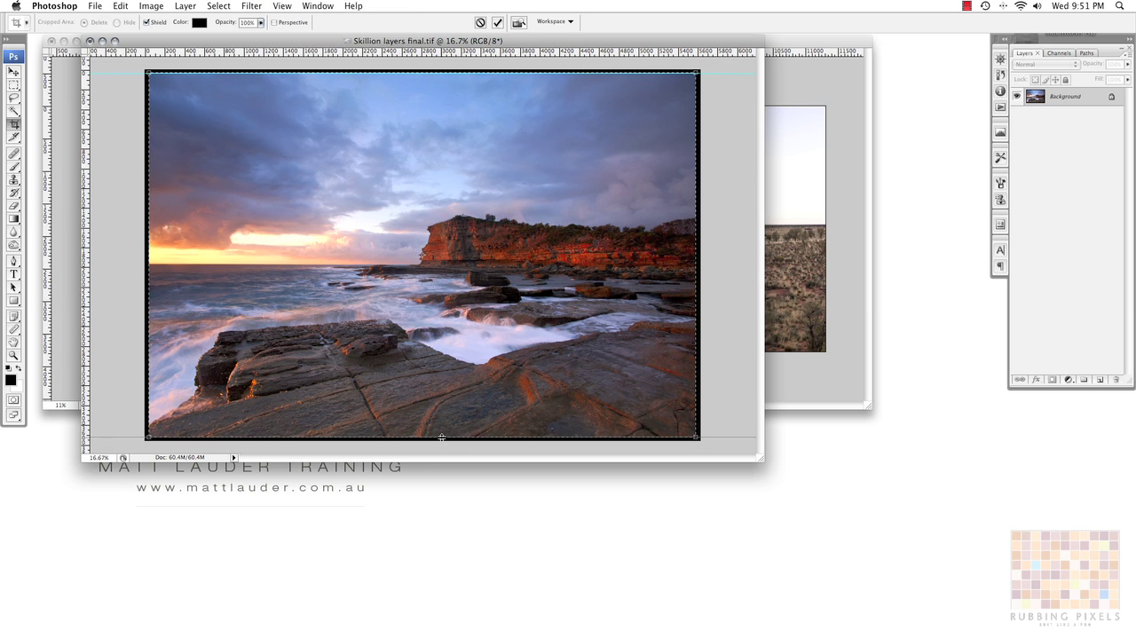
left_click_drag(84, 253, 696, 248)
right_click(406, 218)
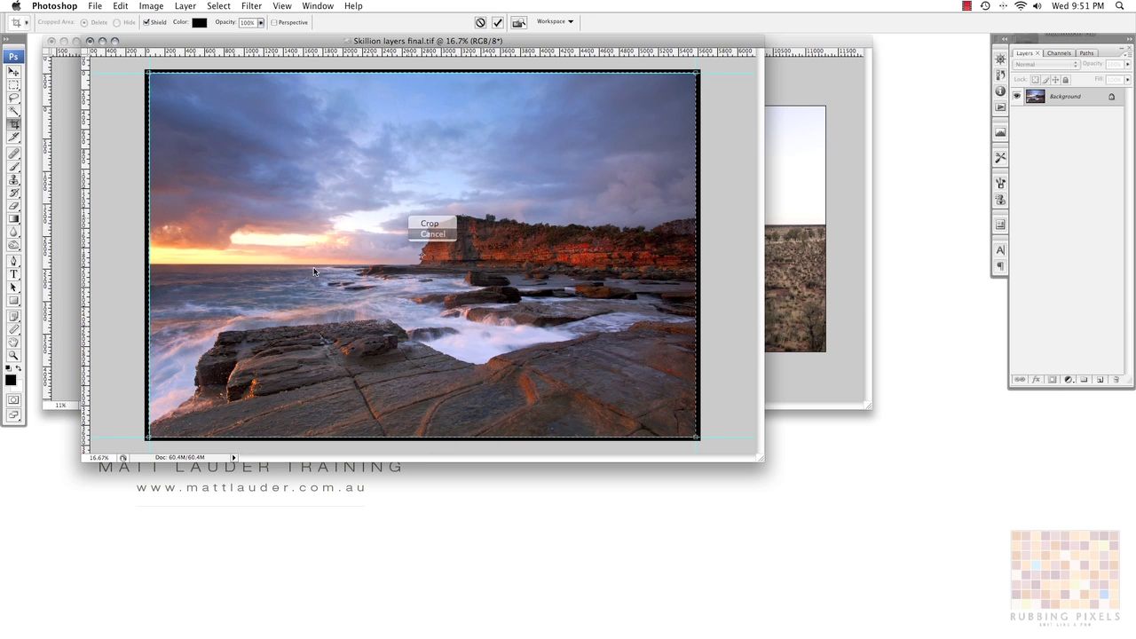
Discard the trial crop, then draw and commit a new 3:2 crop inside the guides.
left_click(426, 224)
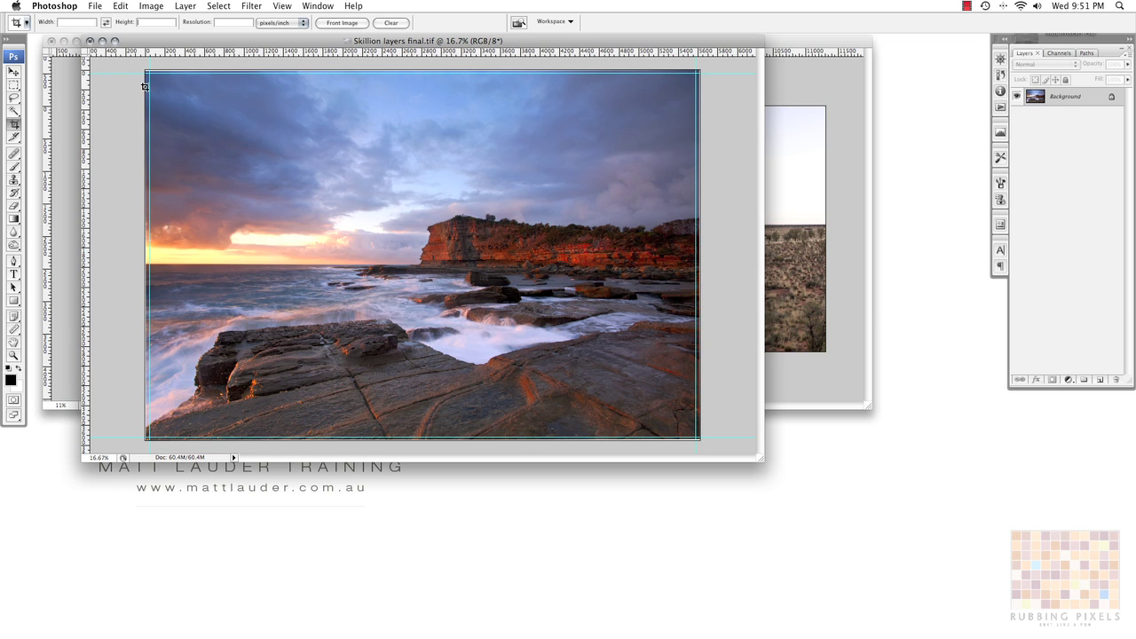
left_click_drag(153, 77, 697, 438)
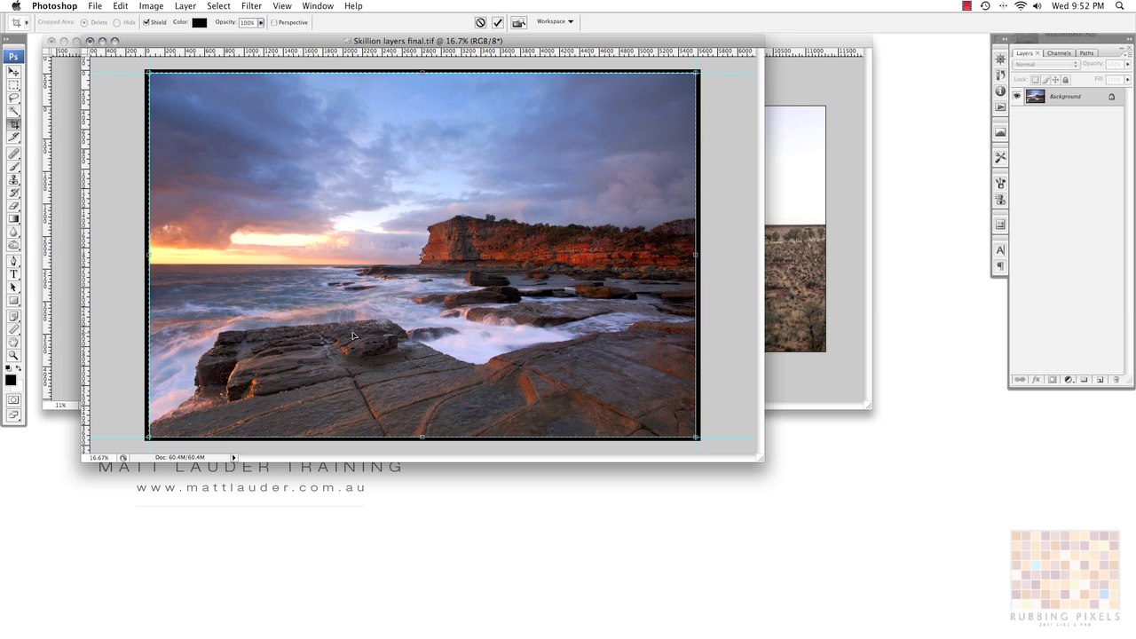
key("Return")
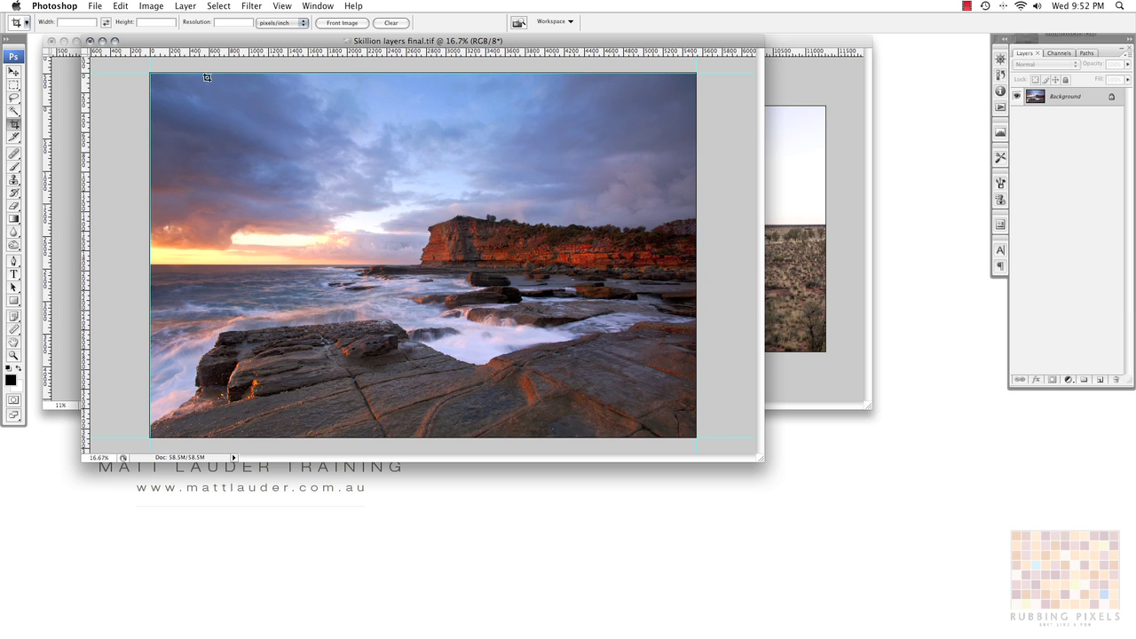
Check the size in Image Size with Constrain Proportions, testing widths 3 and 6, then cancel.
key("super+alt+i")
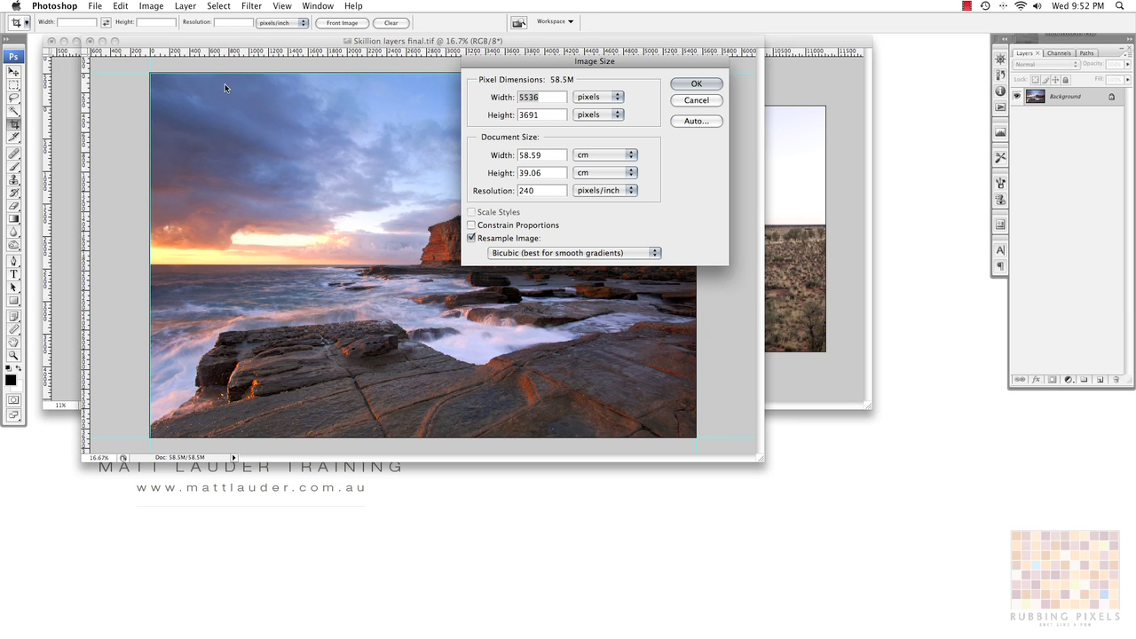
left_click(505, 225)
type("3")
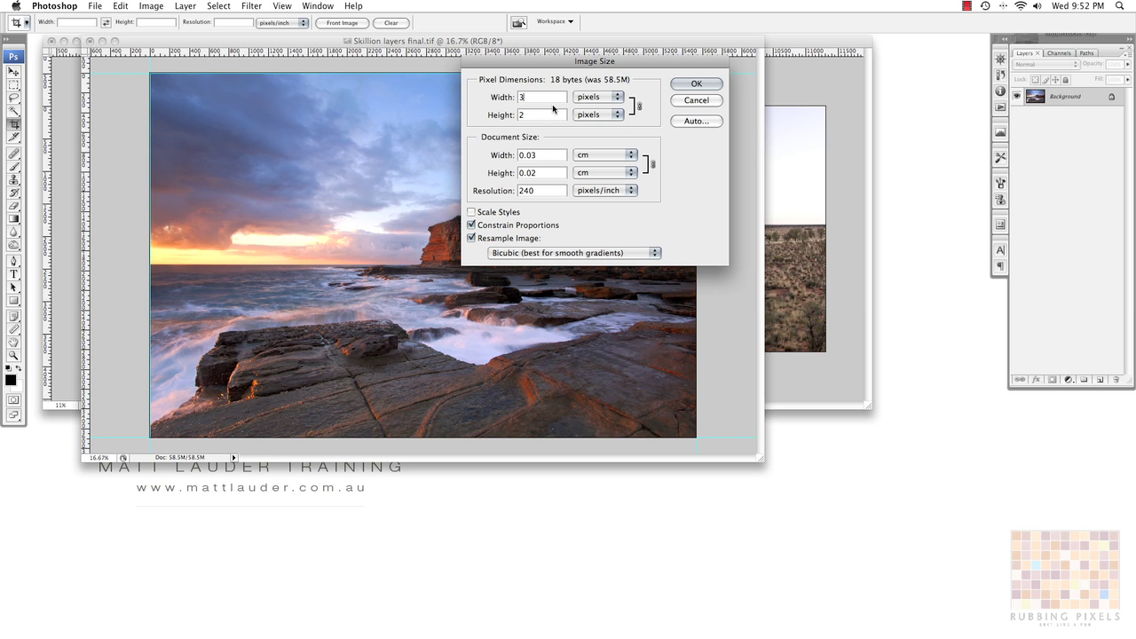
key("BackSpace")
type("6")
left_click(697, 100)
Clear all guides from the seascape and move its window aside.
left_click(292, 6)
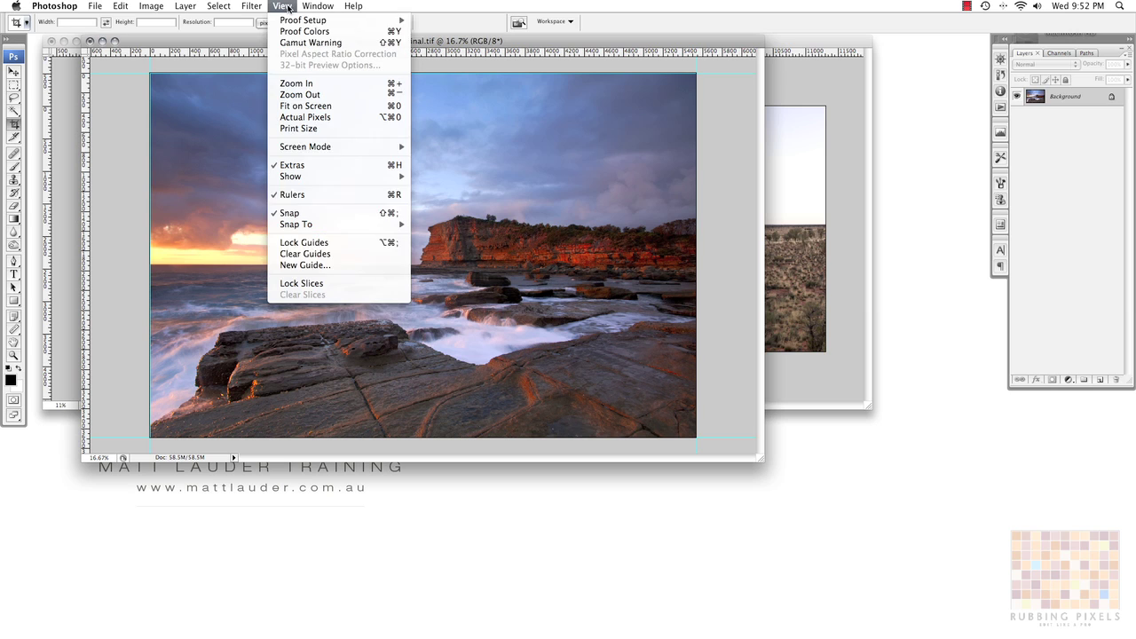
left_click(303, 255)
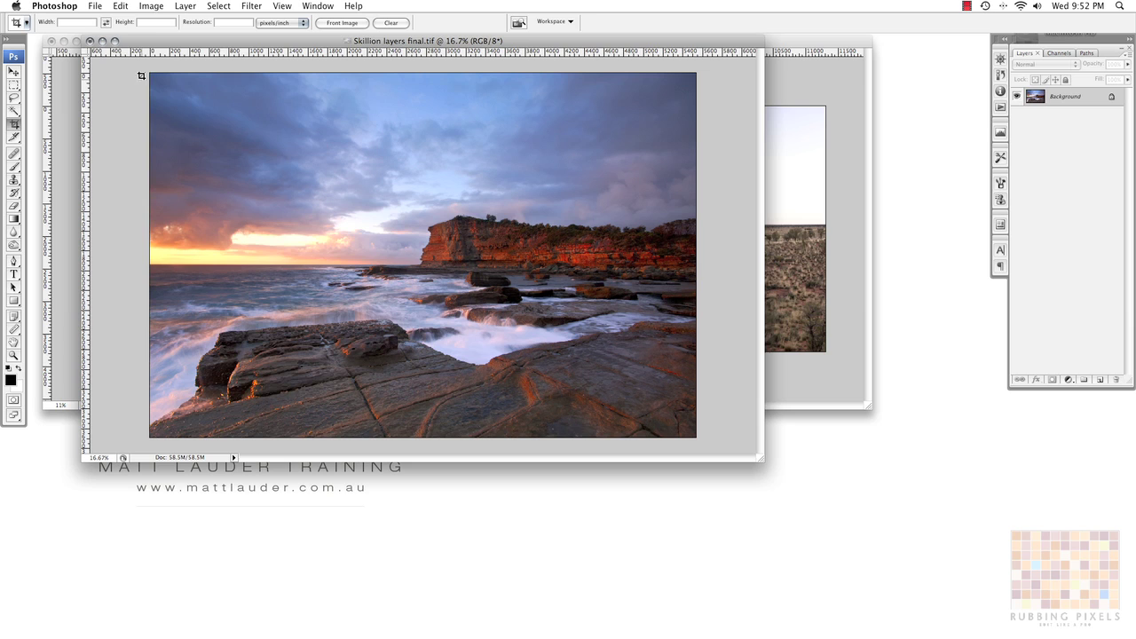
left_click_drag(155, 45, 300, 82)
Bring the Untitled_Panorama1 desert panorama window to the front.
left_click(253, 41)
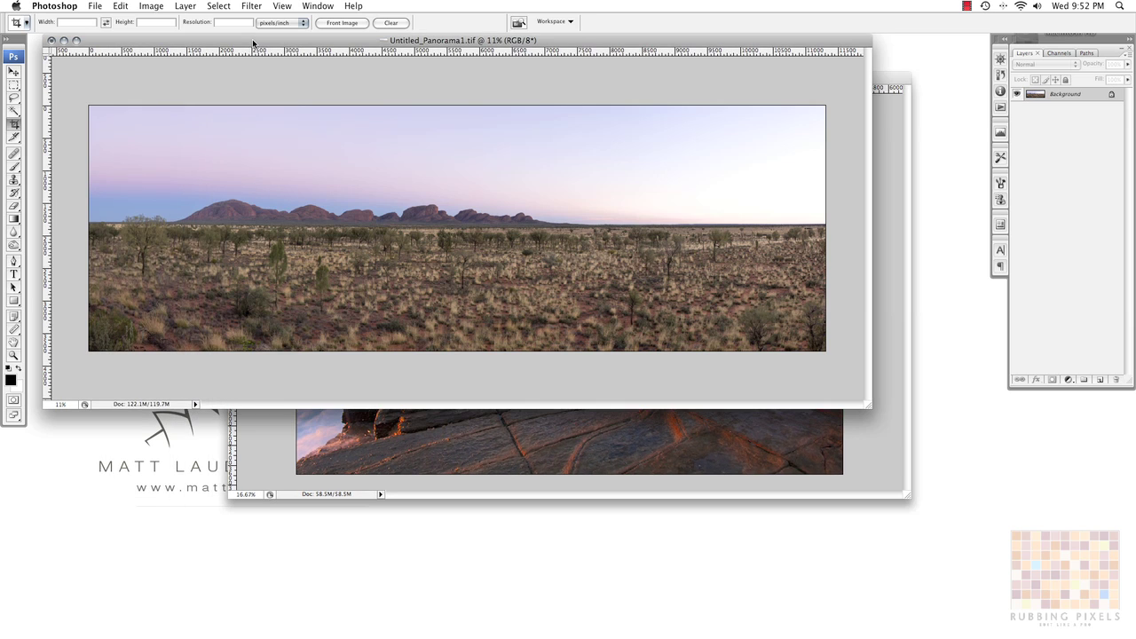